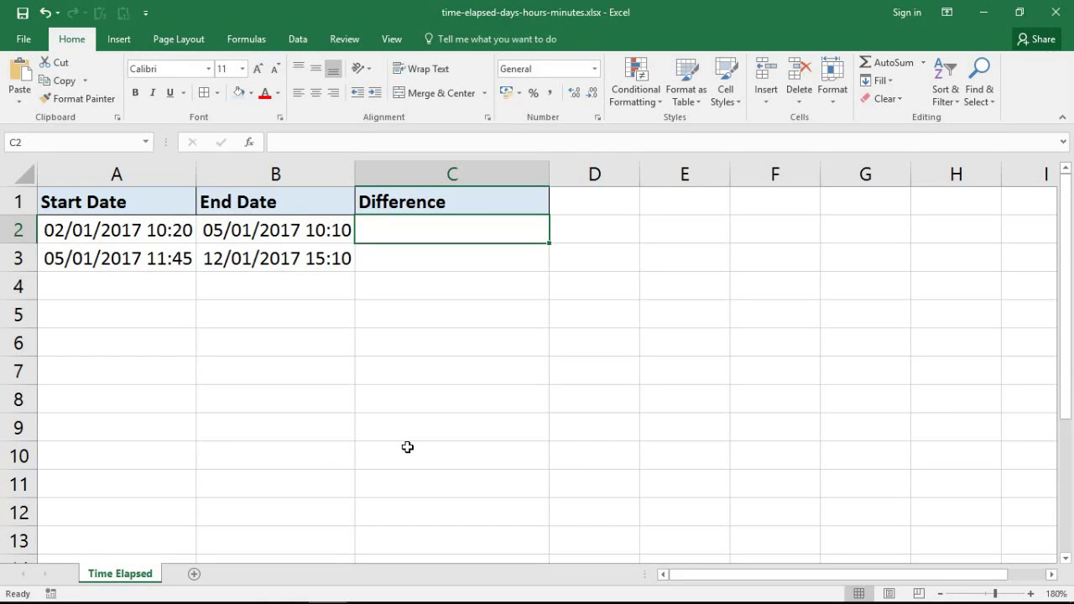
Check B2's number format, then enter =B2-A2 in C2 as a first difference
click(277, 229)
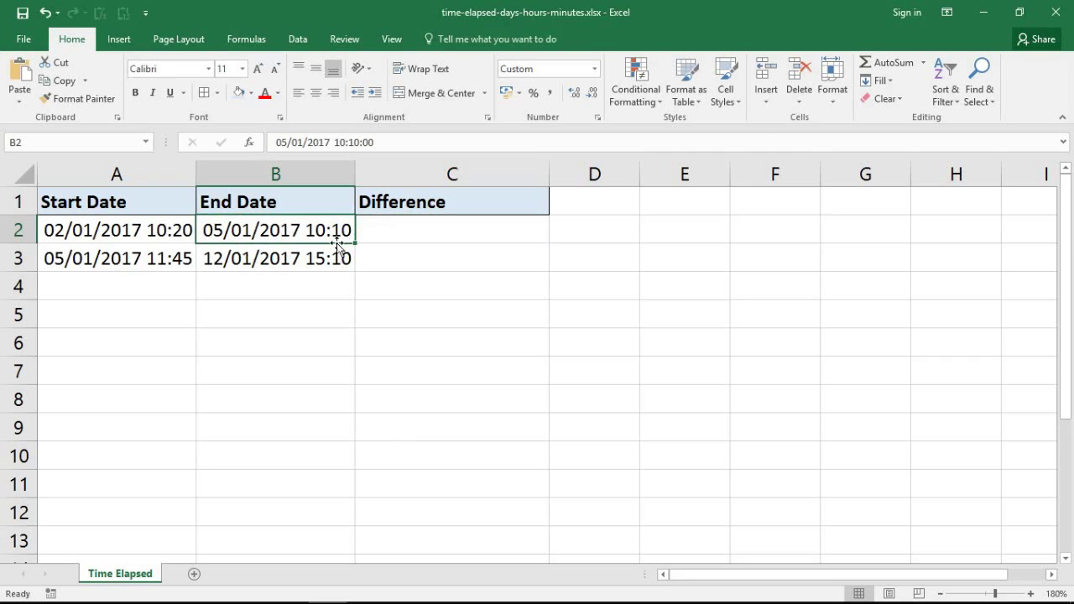
click(594, 71)
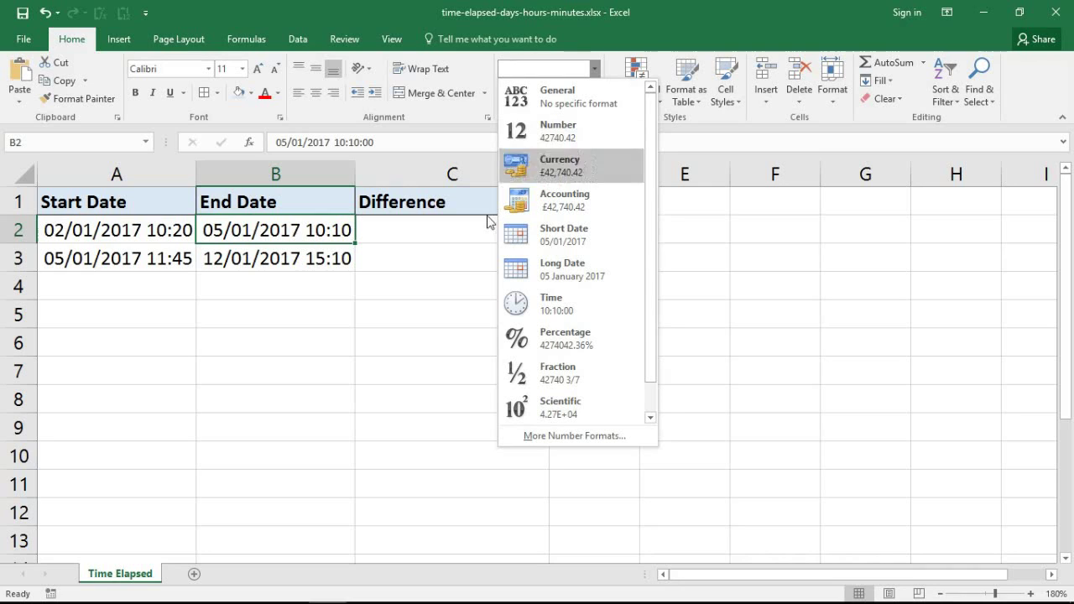
click(458, 242)
click(458, 243)
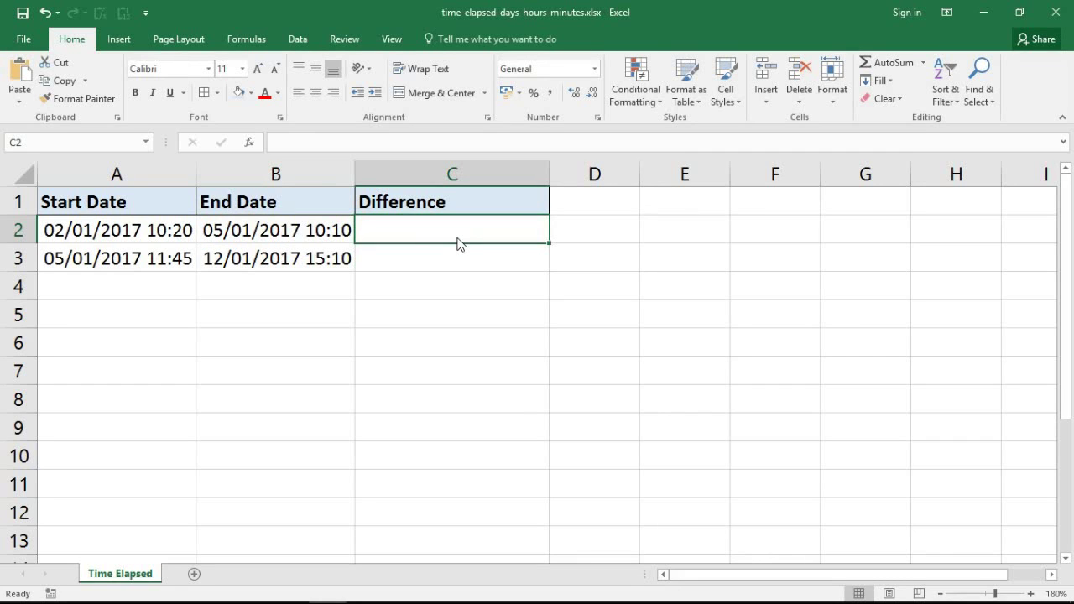
text(=)
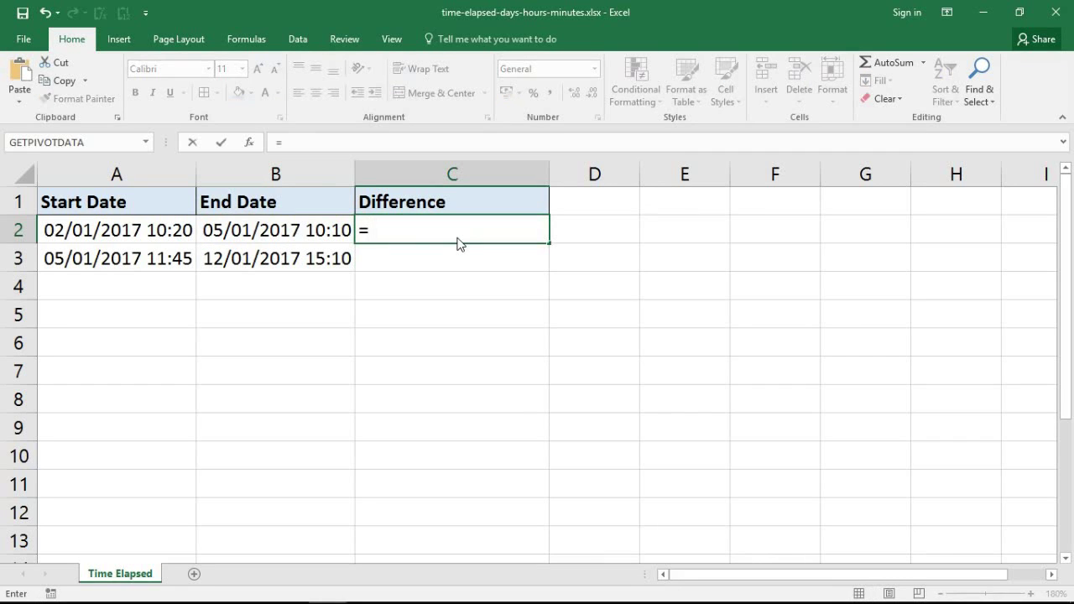
key(Left)
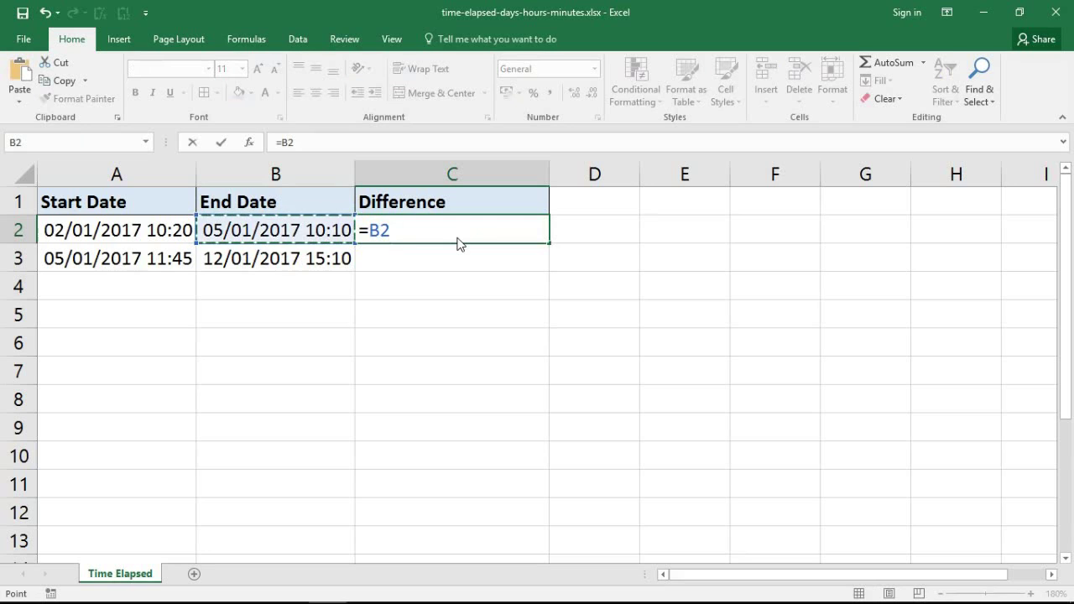
text(-)
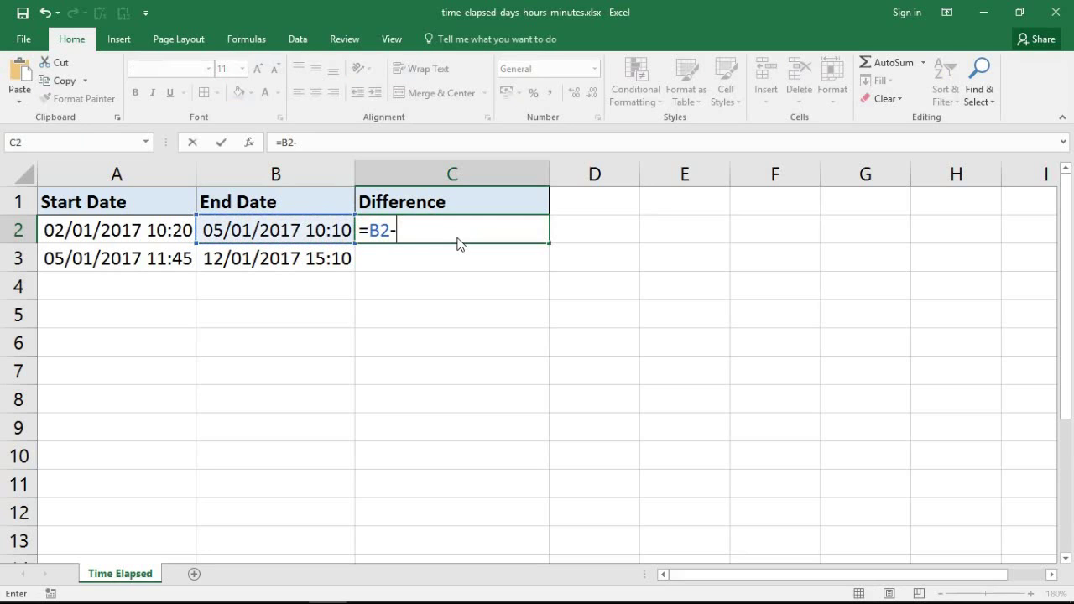
key(Left)
key(Left)
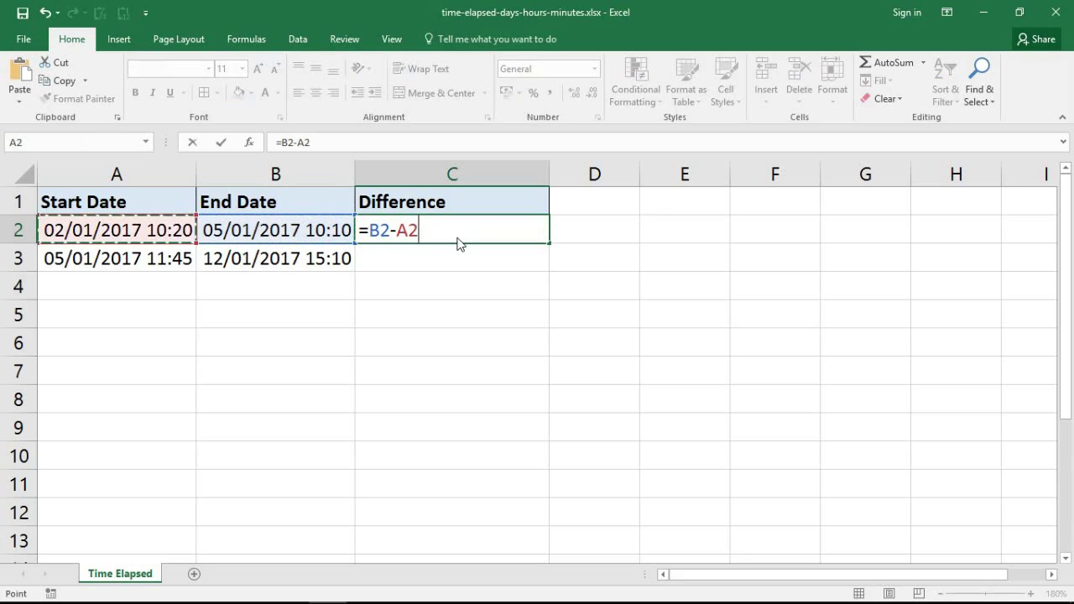
key(Return)
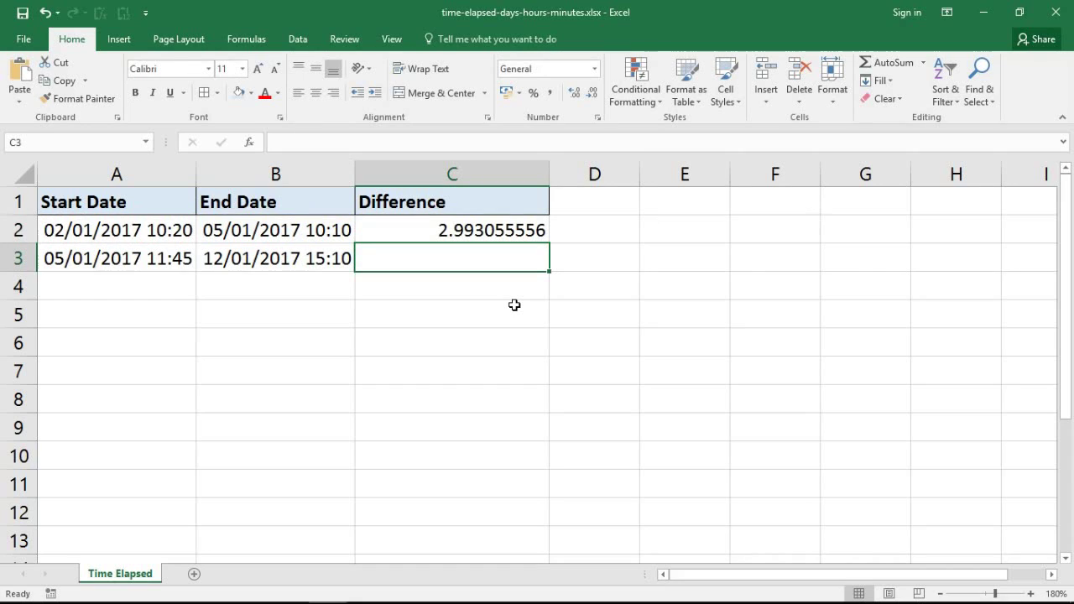
key(Up)
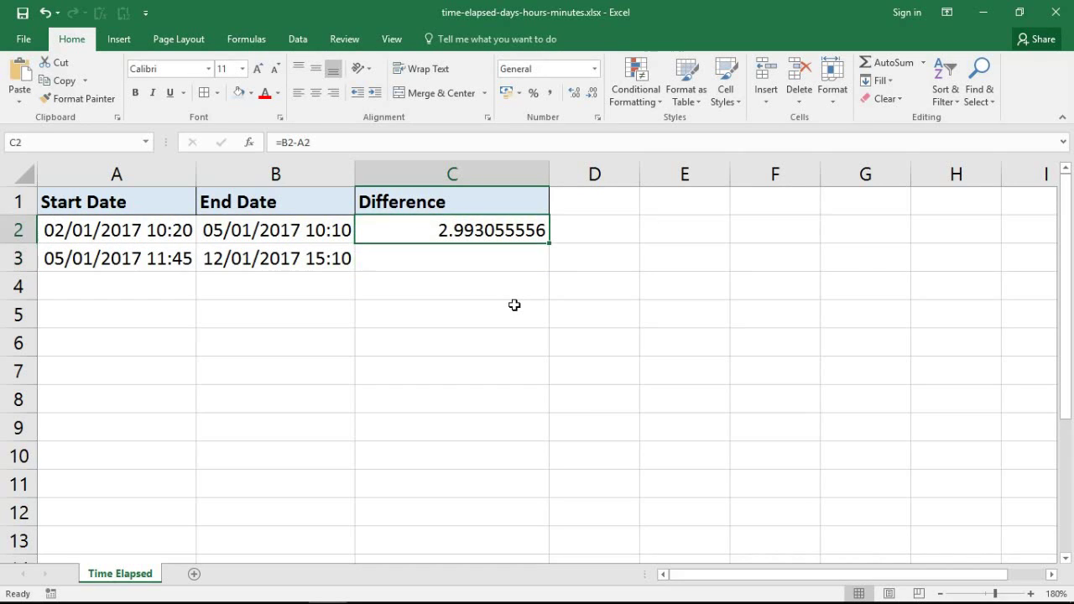
Replace C2's formula with =INT(B2-A2) so it shows 2 whole days
key(Delete)
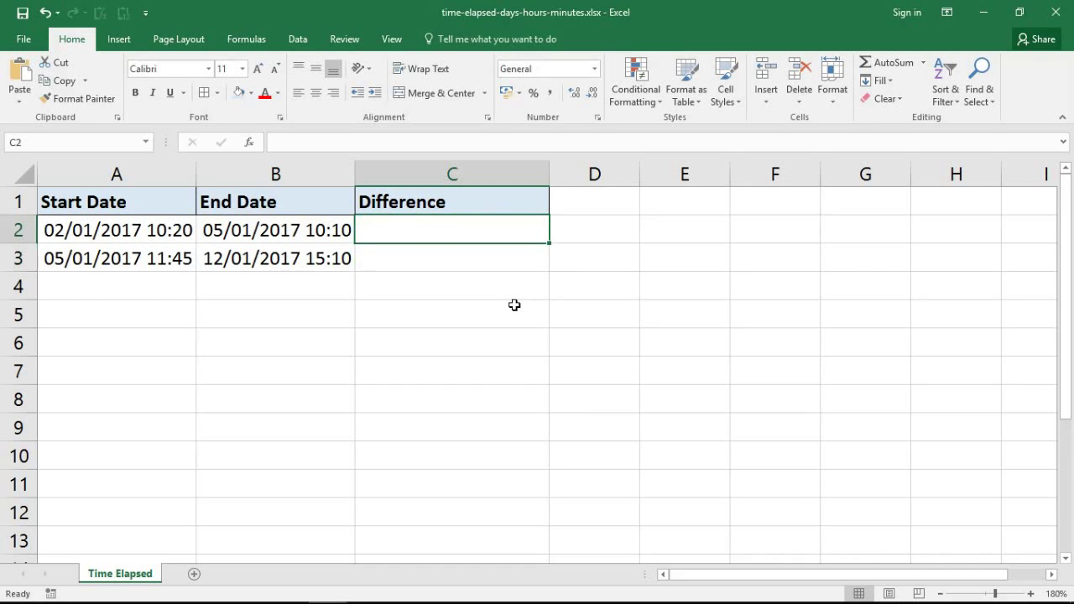
text(=)
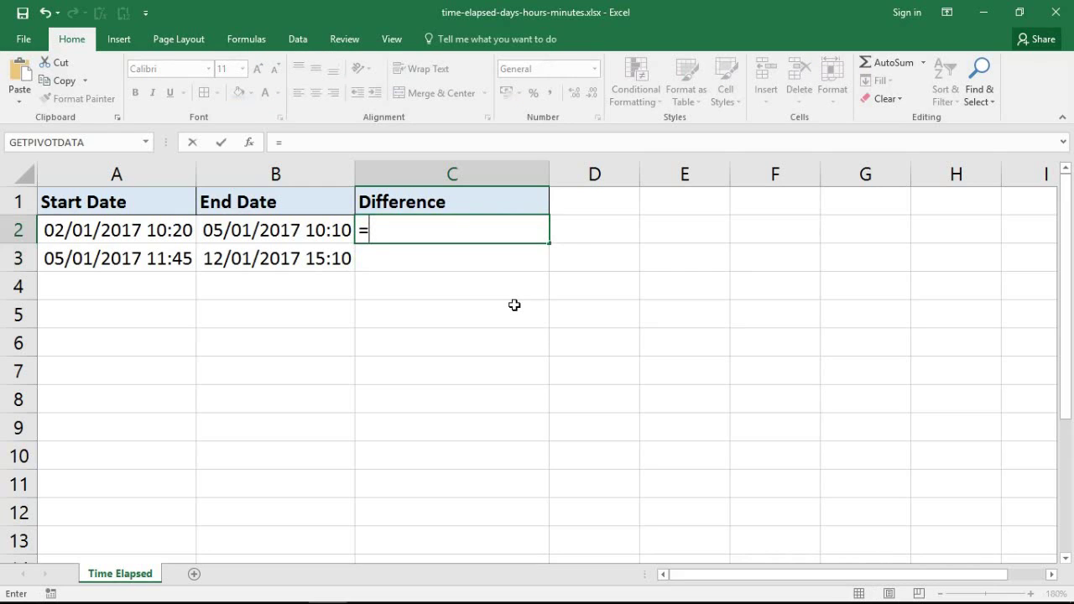
text(INT)
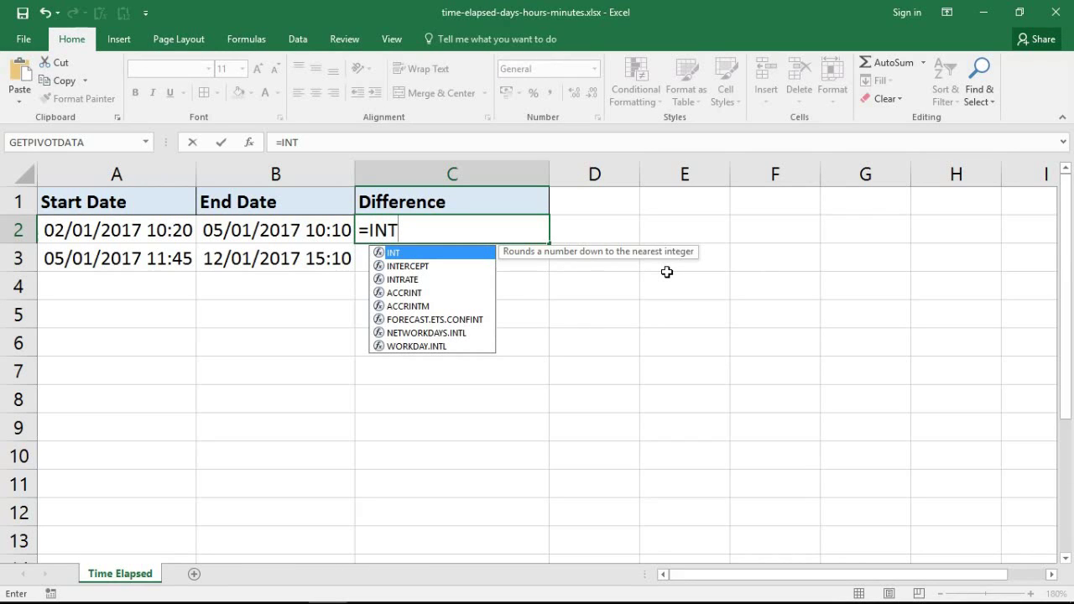
text(()
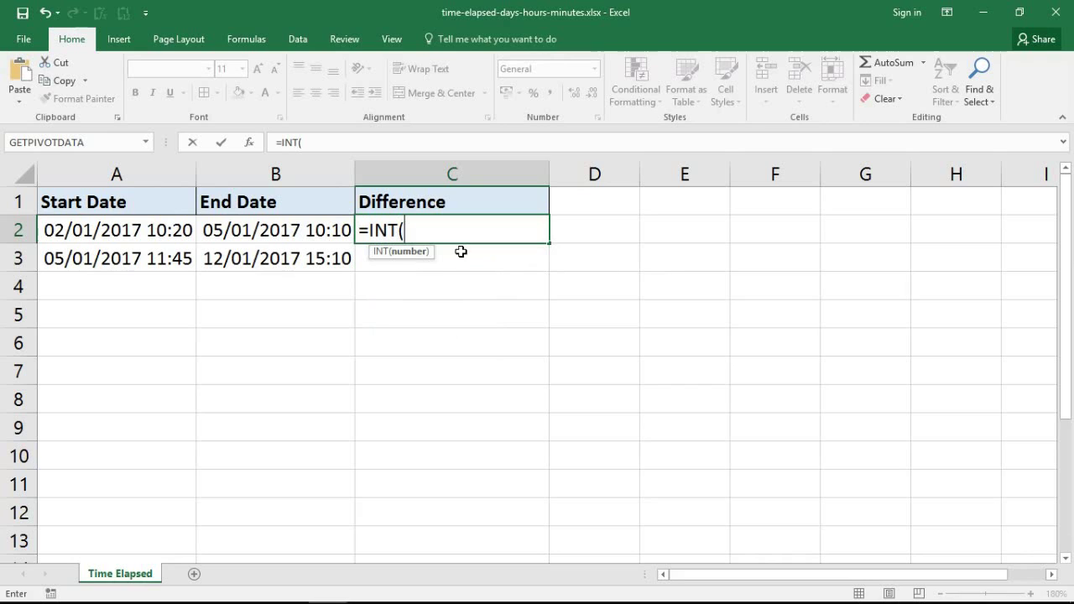
click(326, 231)
text(-)
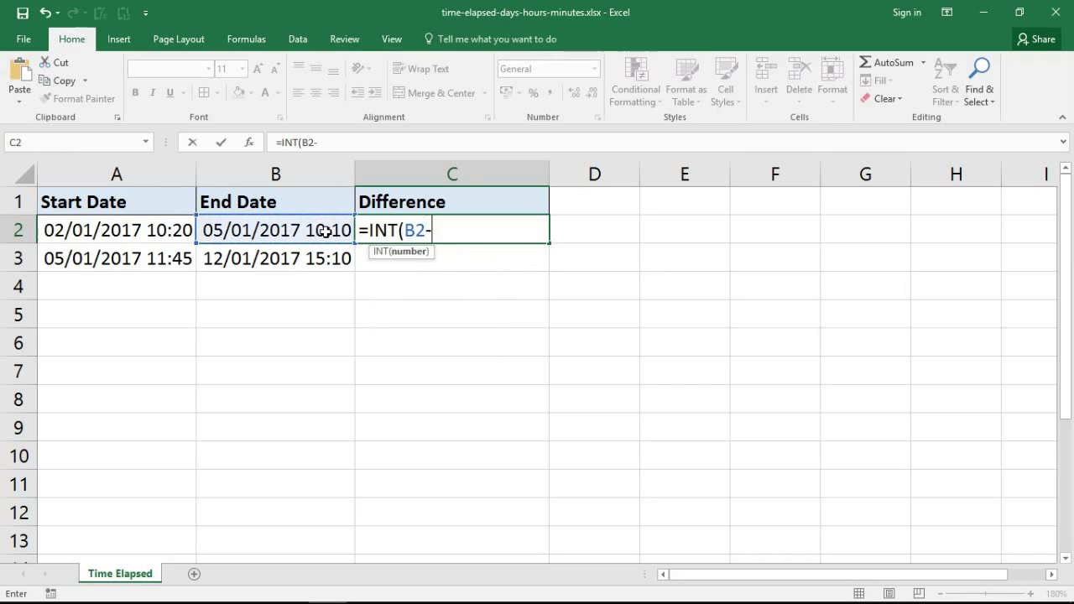
click(110, 234)
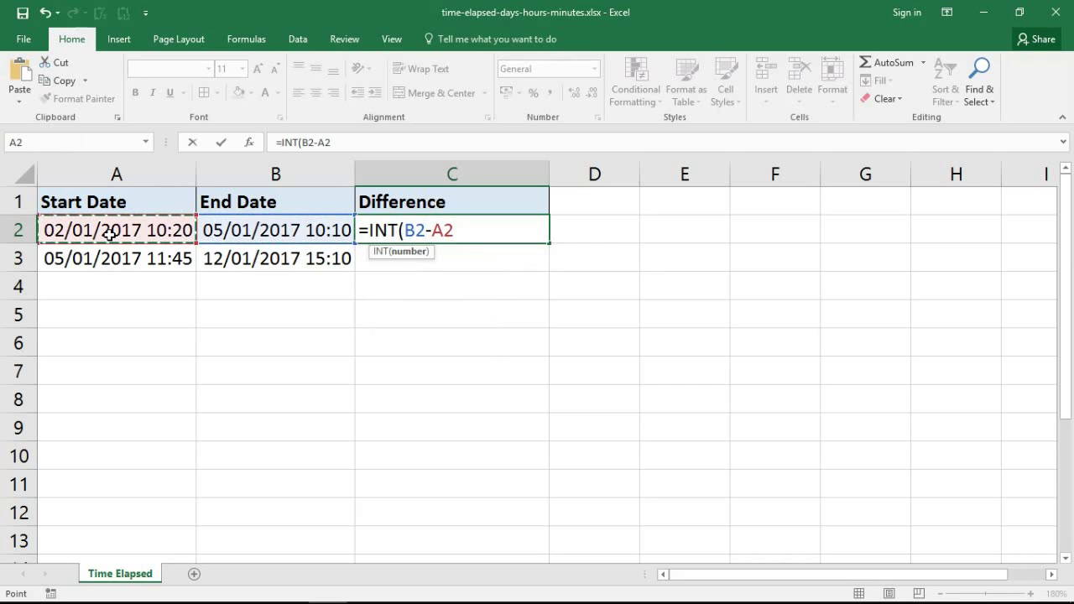
text())
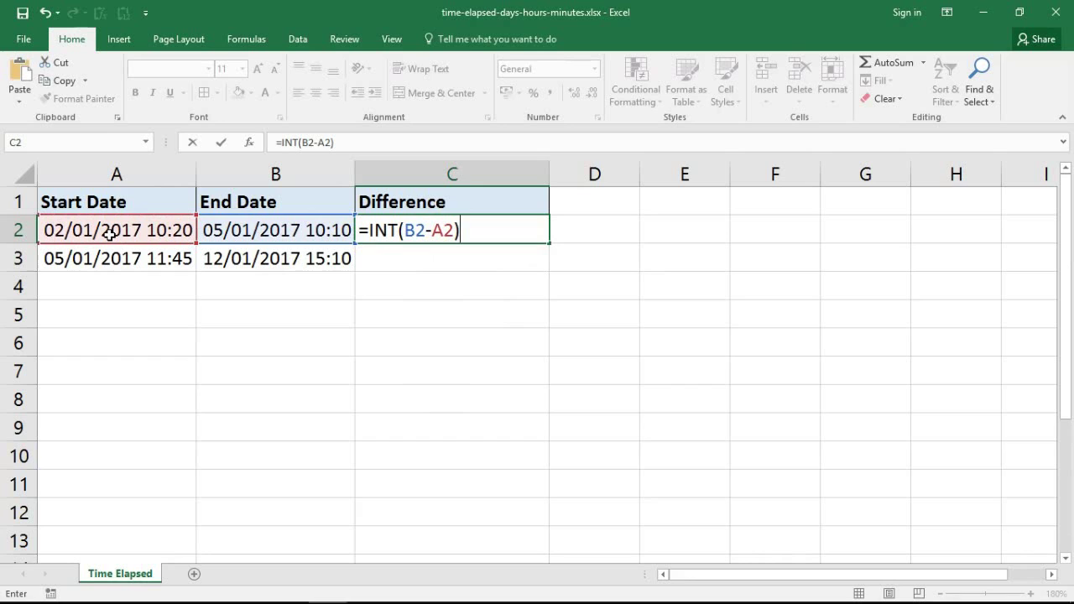
key(Return)
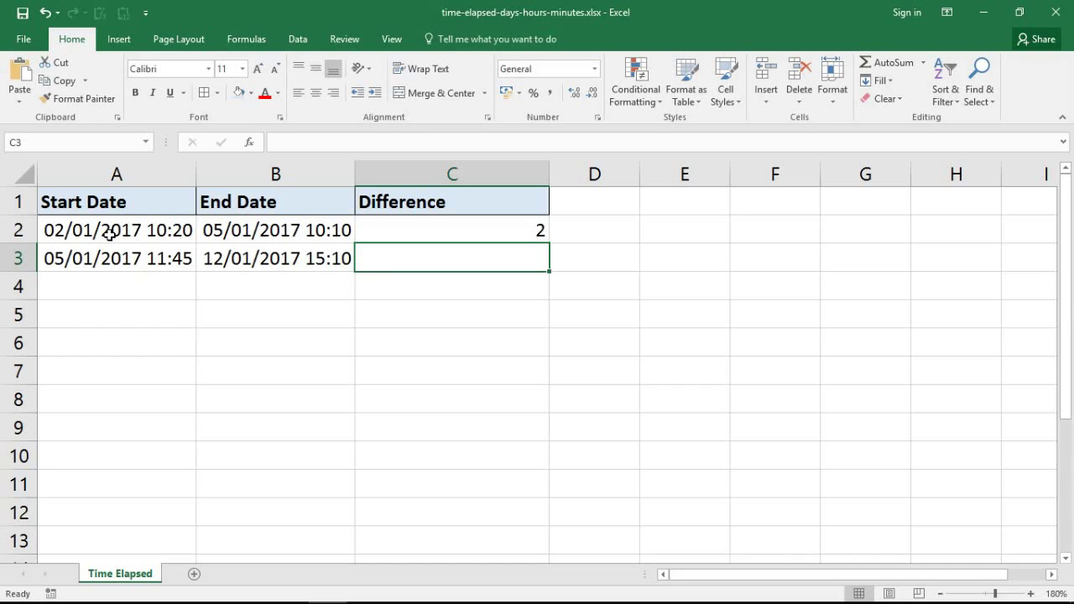
Append & " Days " & to C2's INT formula, with a space on each side of Days
double_click(436, 235)
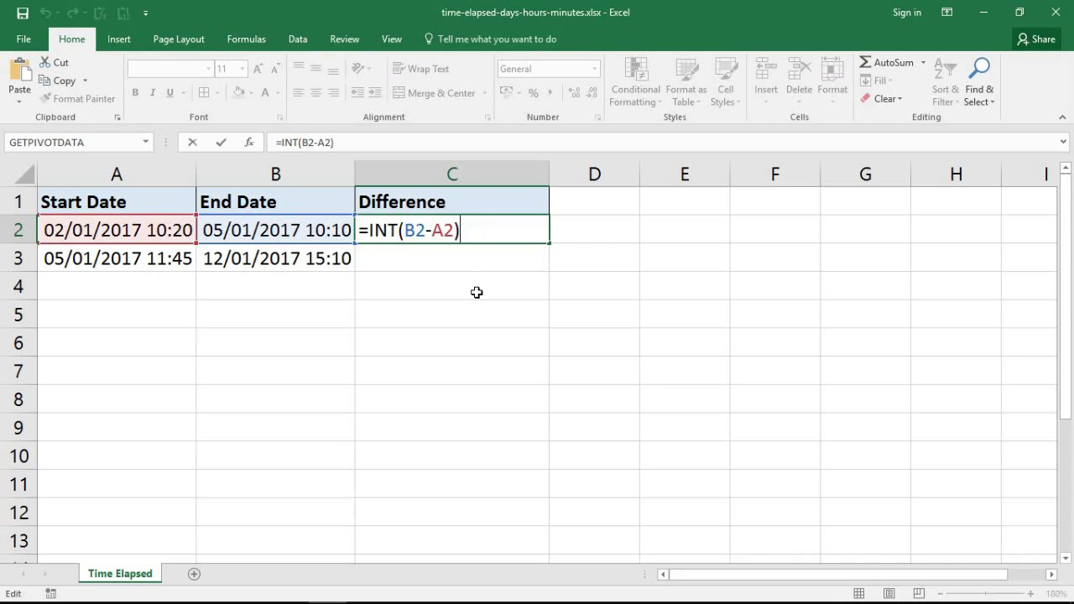
text(& "Day)
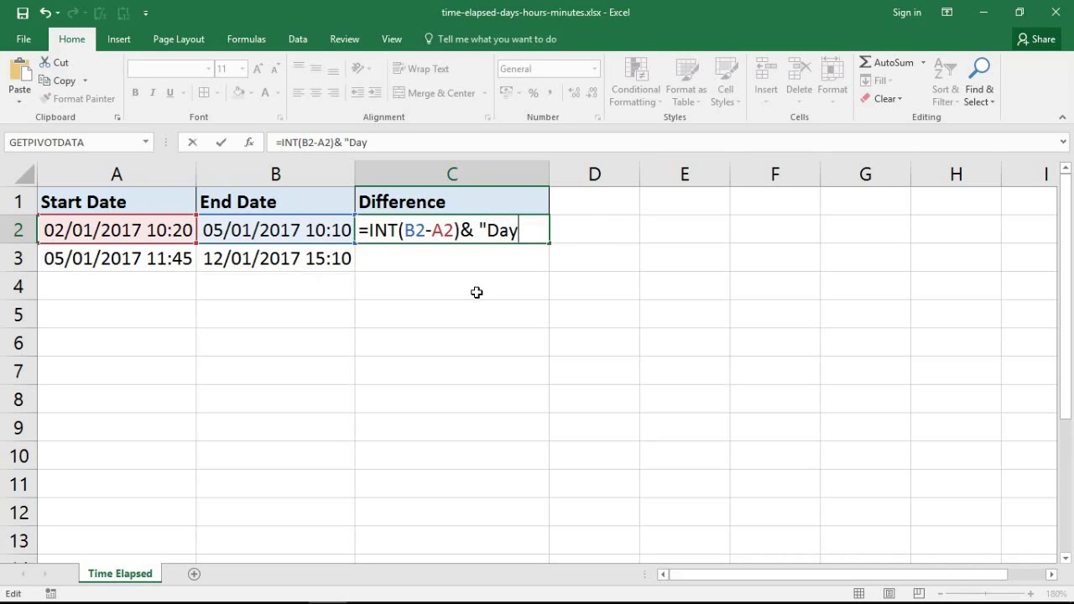
text(s)
click(489, 230)
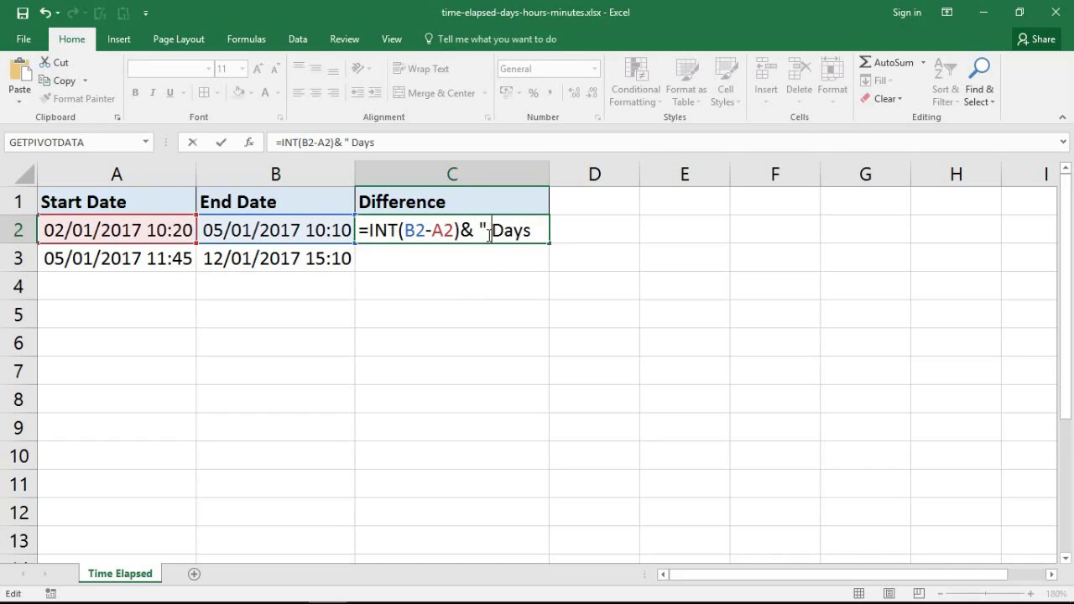
click(539, 233)
text(" &)
Remove the stray space and add HOUR(MOD(B2-A2,1)) after the Days text in C2's formula
click(550, 231)
key(BackSpace)
text(ho)
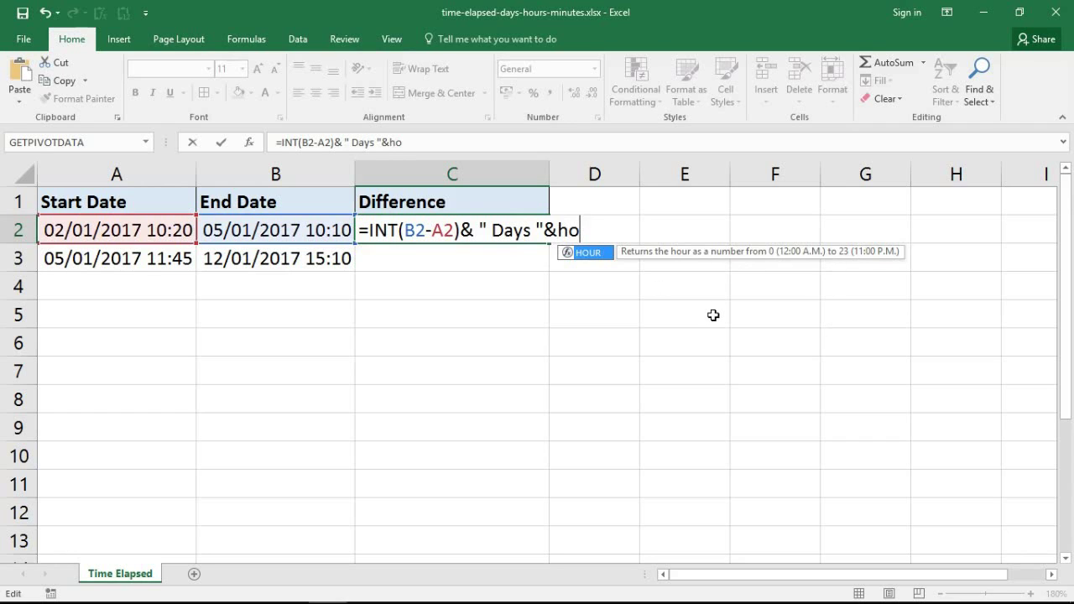
key(Tab)
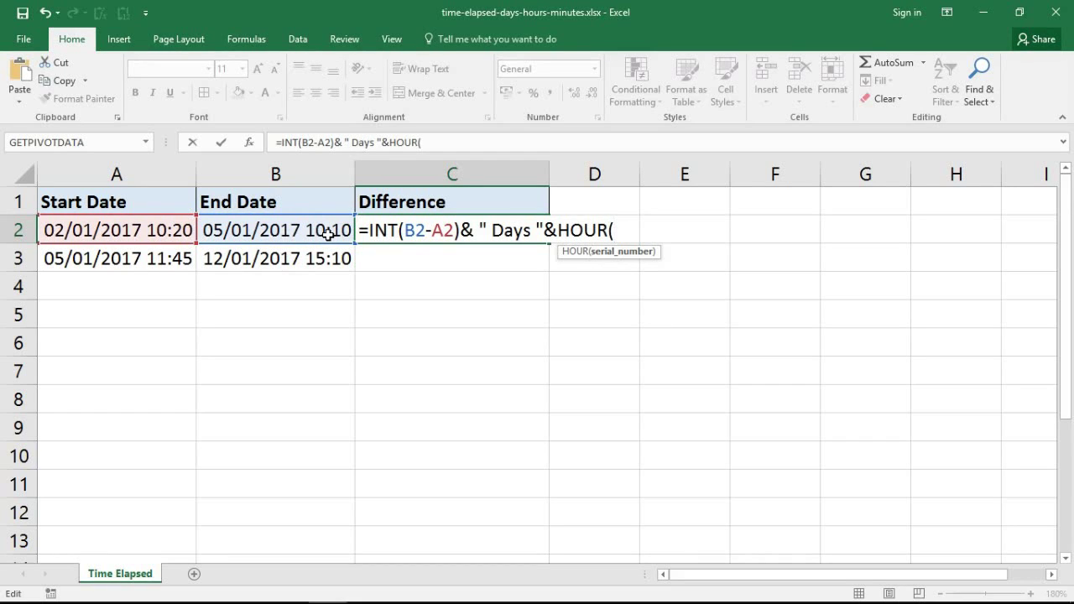
text(mo)
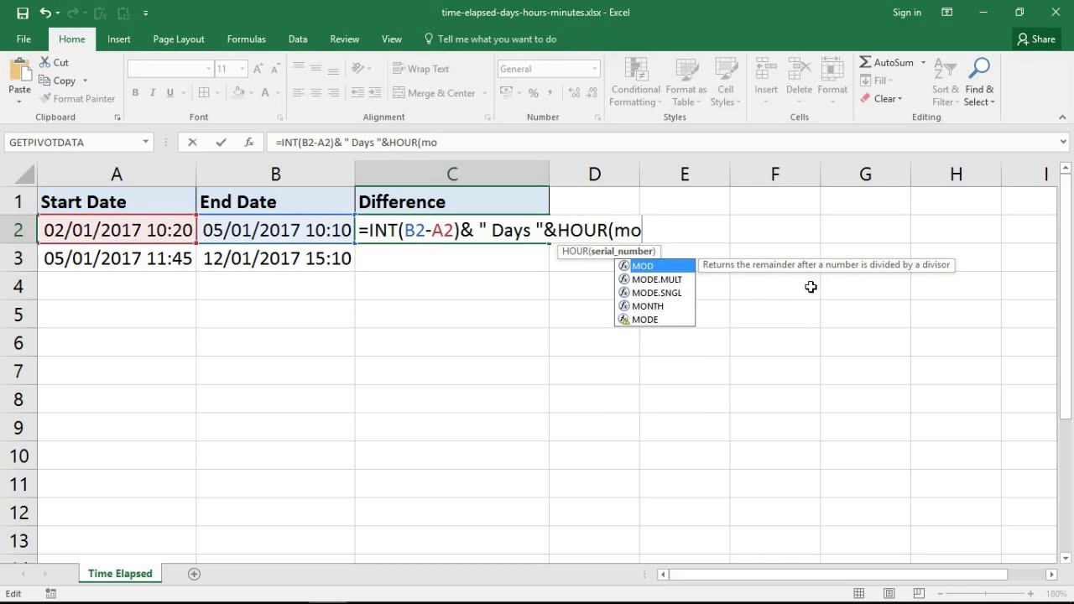
key(Tab)
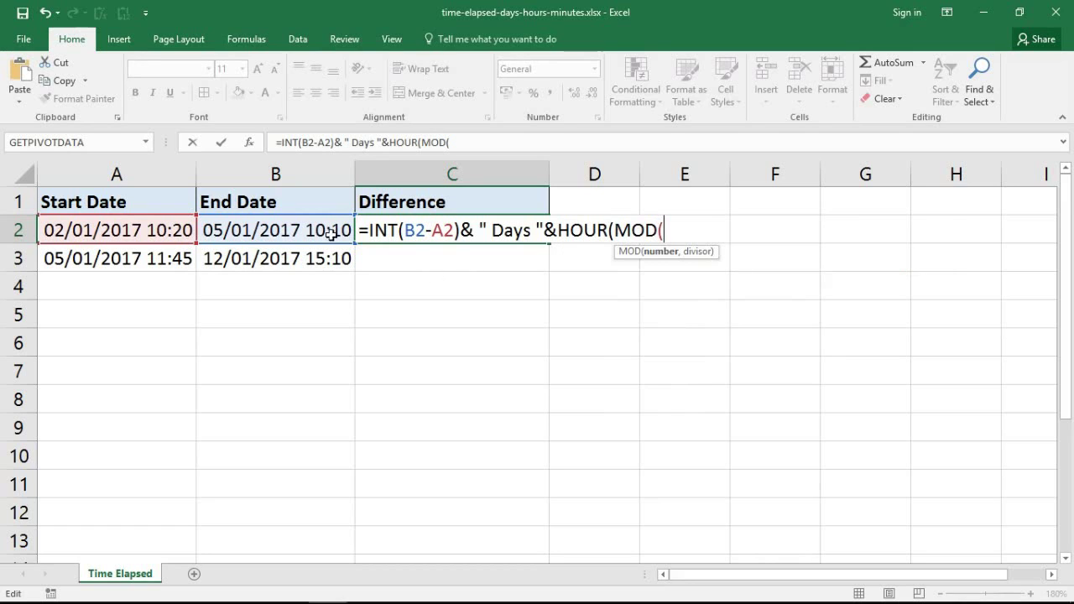
click(299, 232)
text(-)
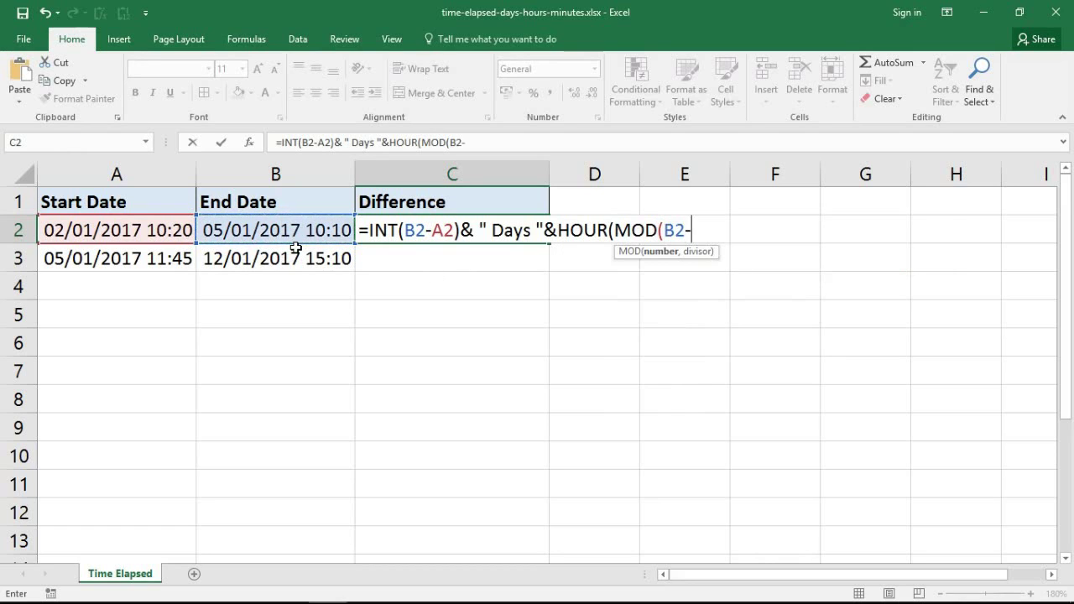
click(174, 237)
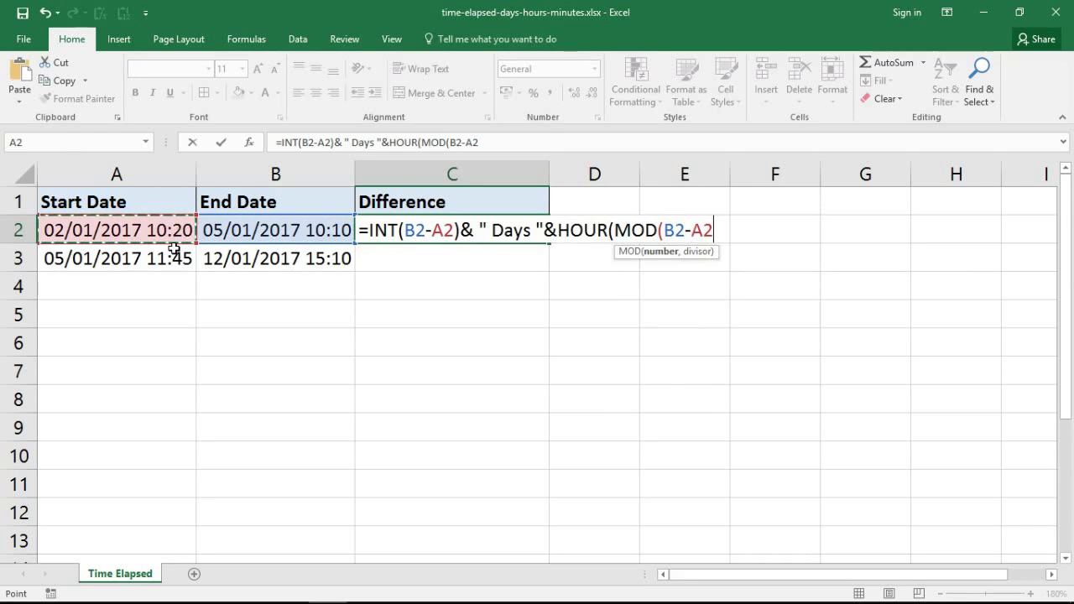
text(,)
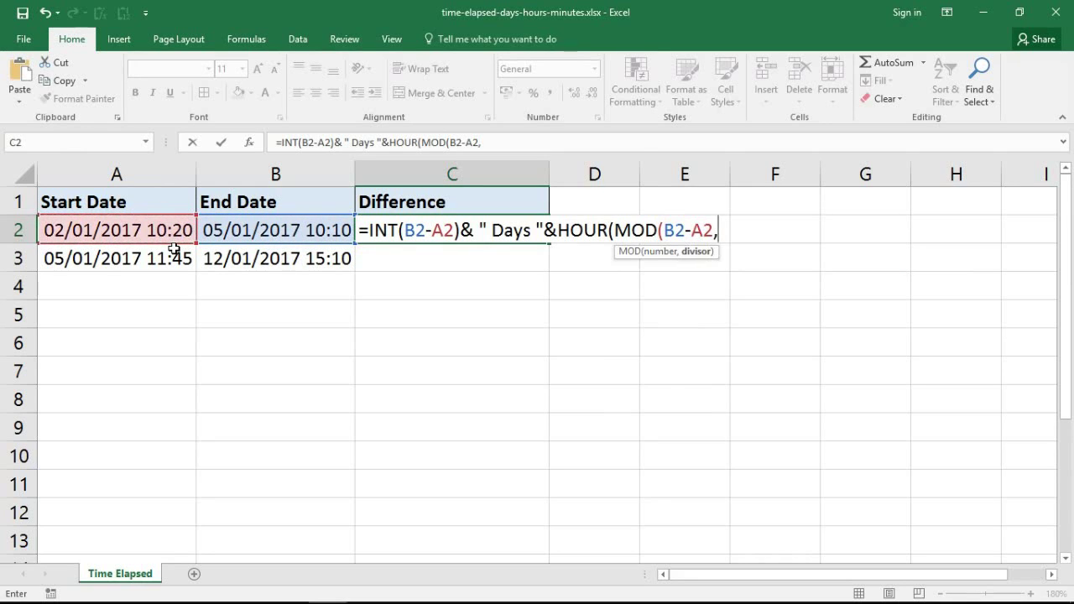
text(1)
text(~)
text()))
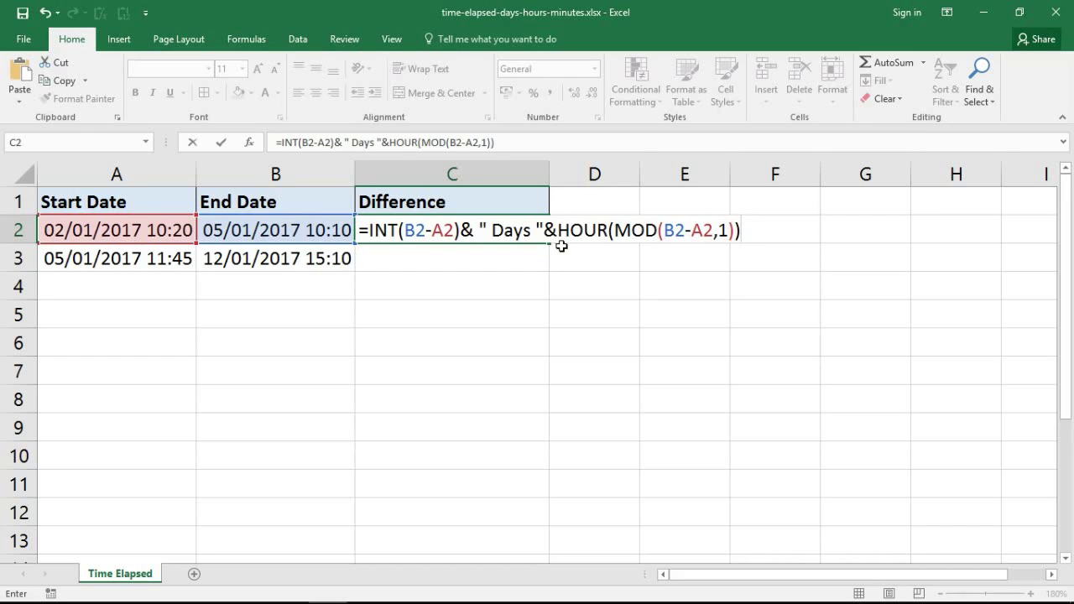
Append &" Hours "& and delete the extra space before the Days text
drag(559, 231, 621, 243)
click(621, 243)
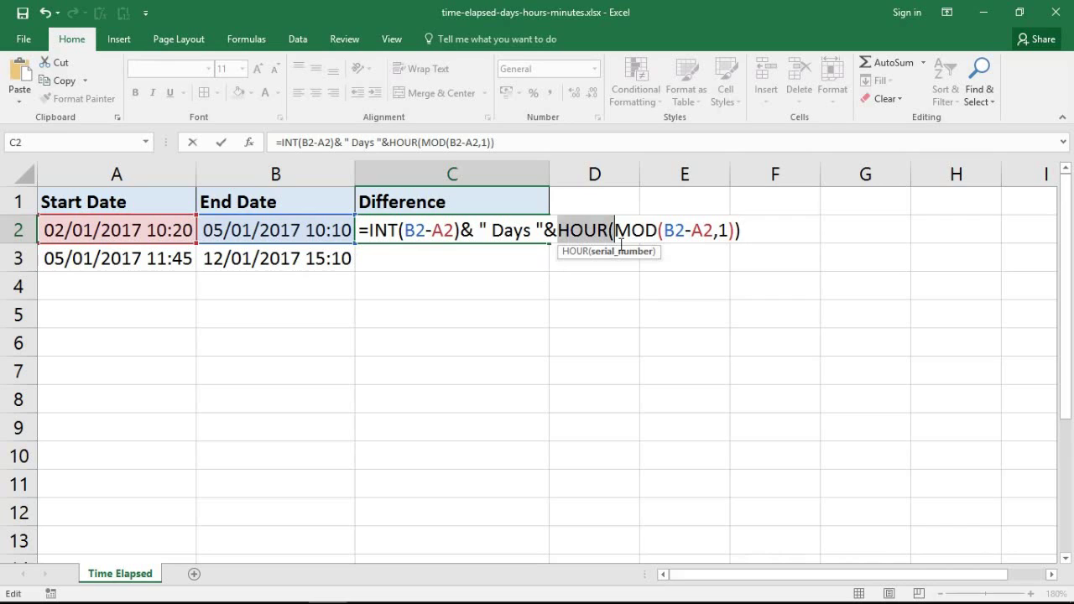
click(749, 231)
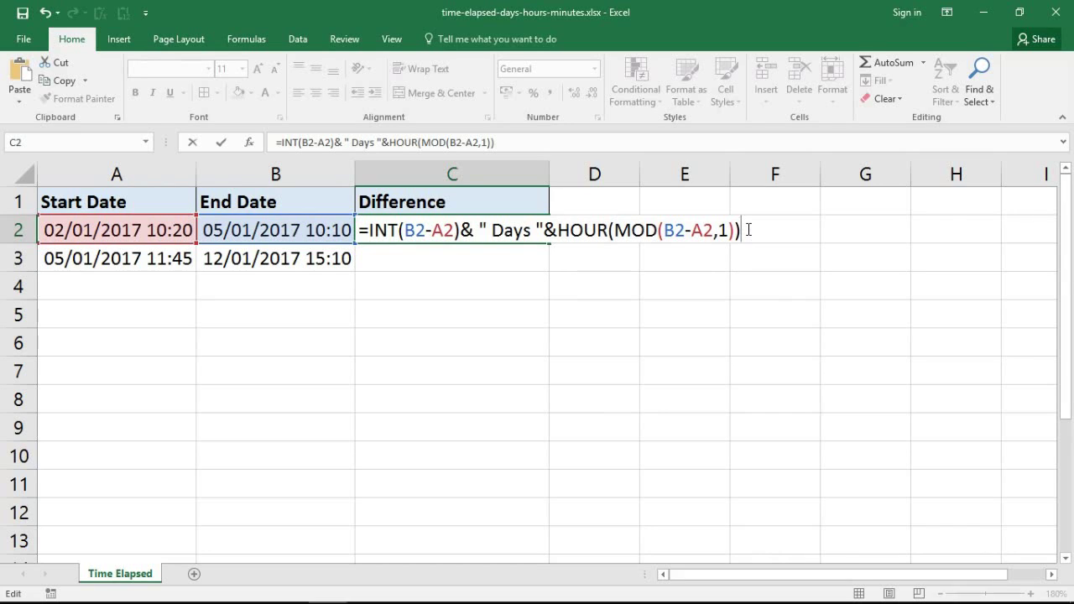
text(&)
text(")
text( Ho)
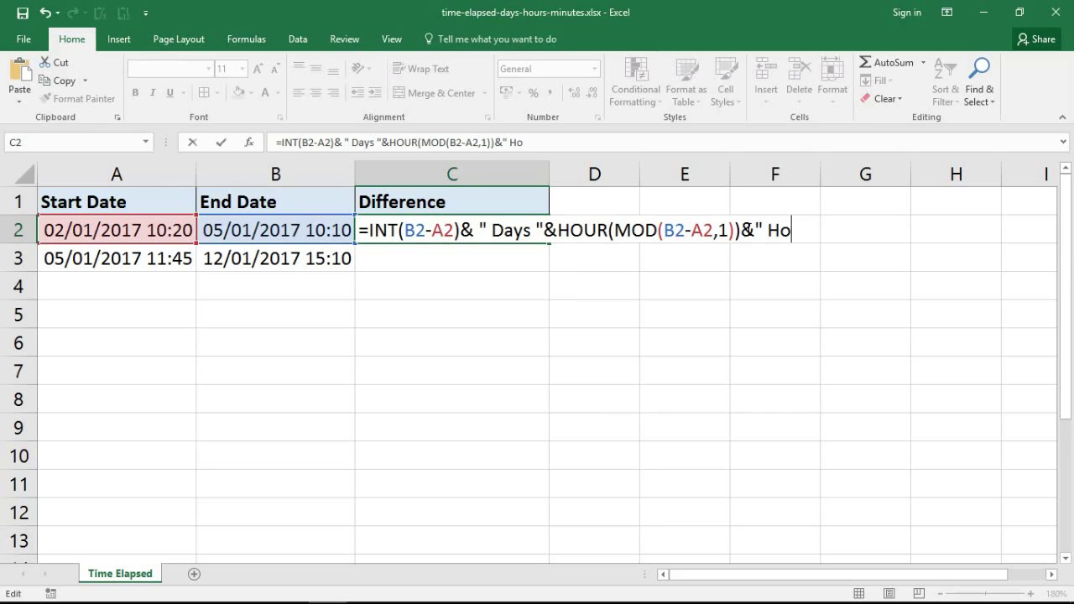
text(urs "&)
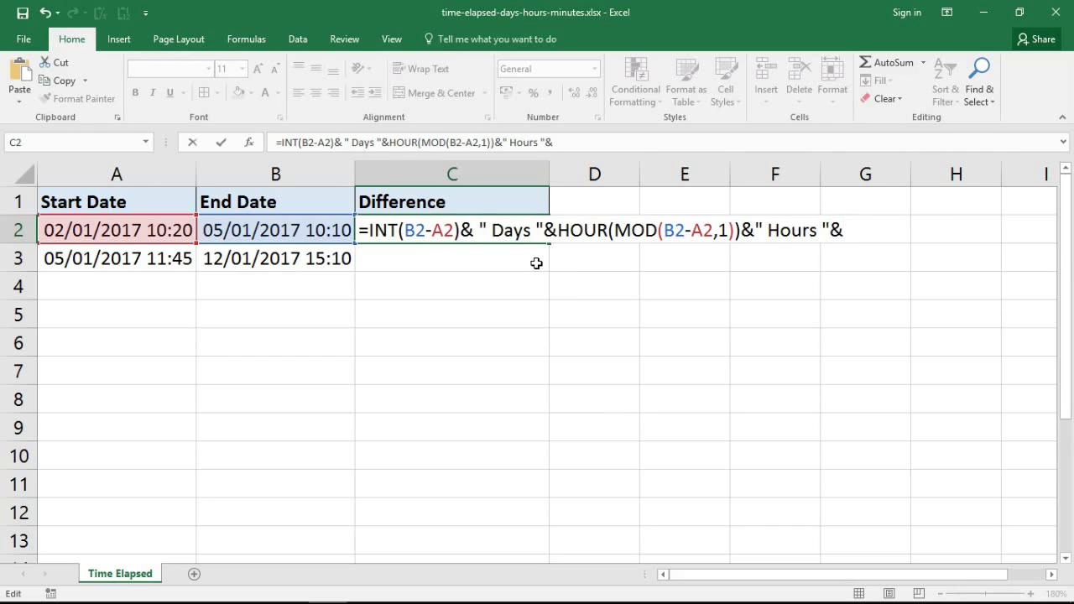
click(479, 215)
key(BackSpace)
click(846, 231)
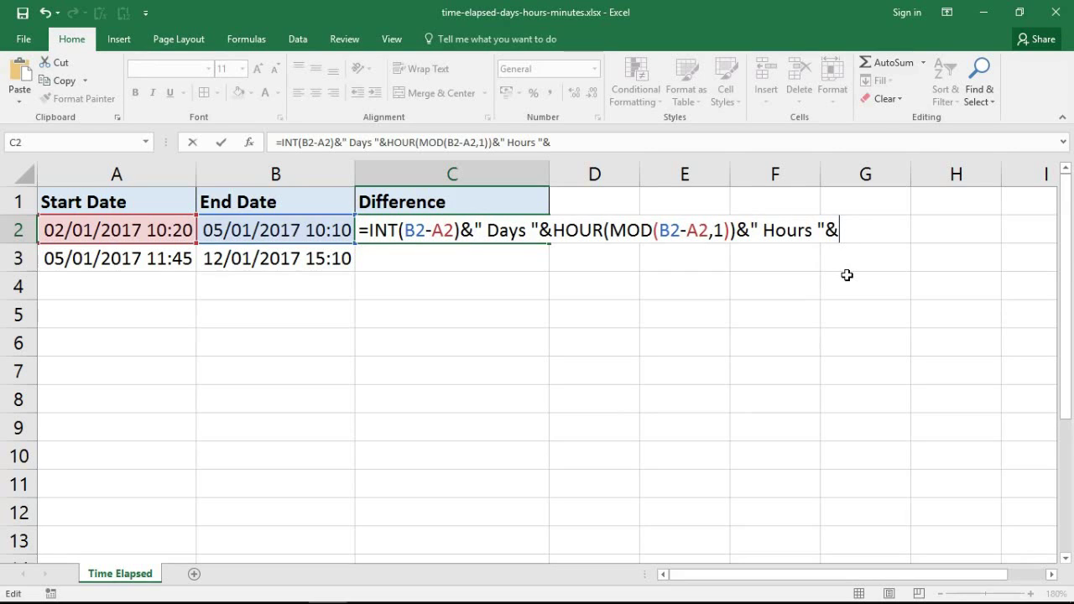
Append MINUTE(MOD(B2-A2,1))&" minutes" so C2 shows 2 Days 23 Hours 50 minutes
text(m)
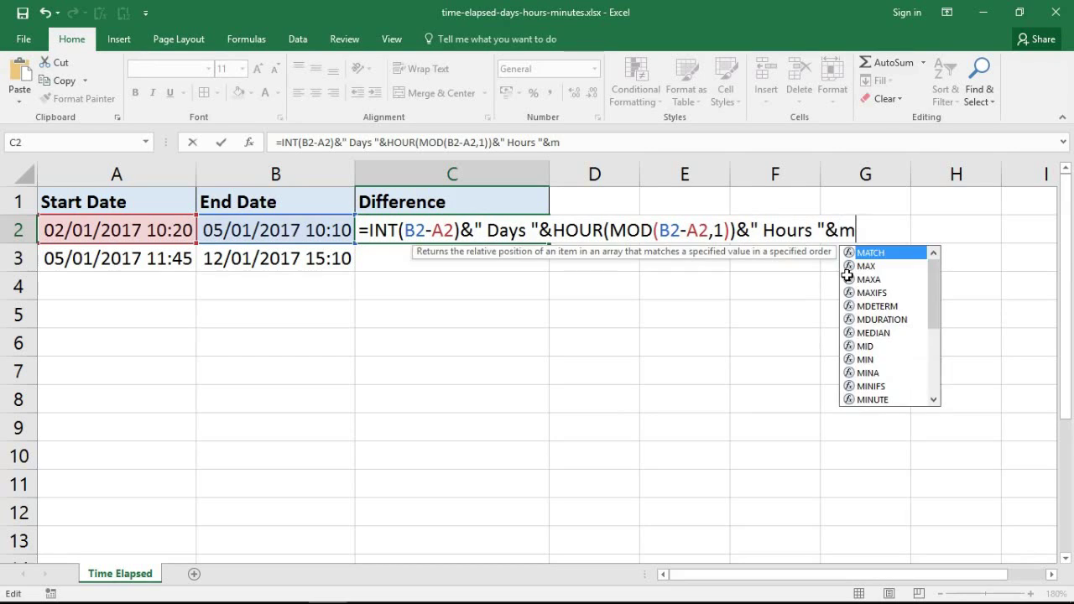
text(inute)
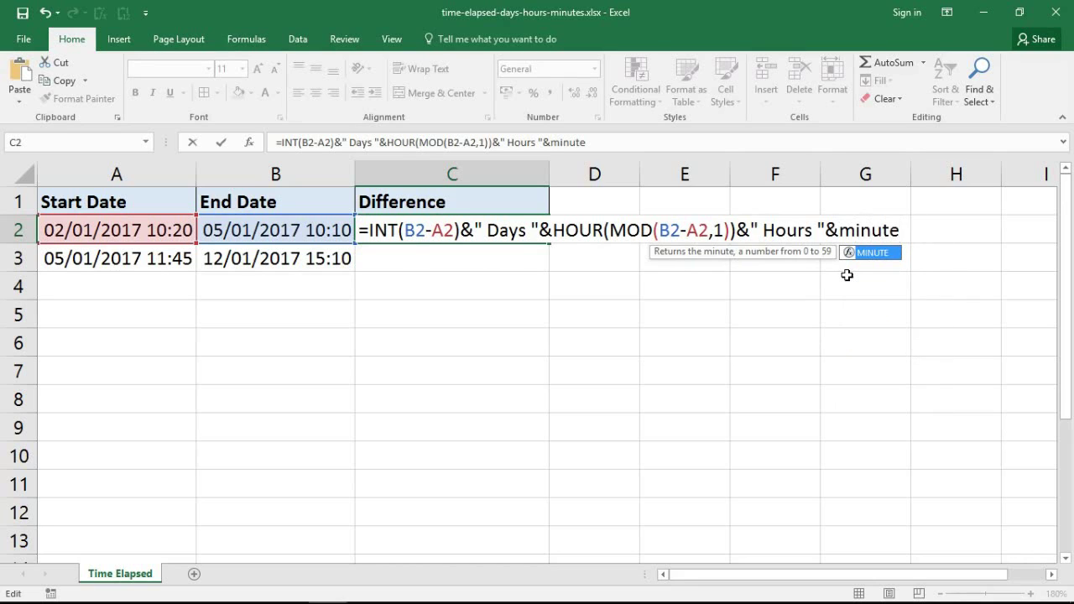
text((m)
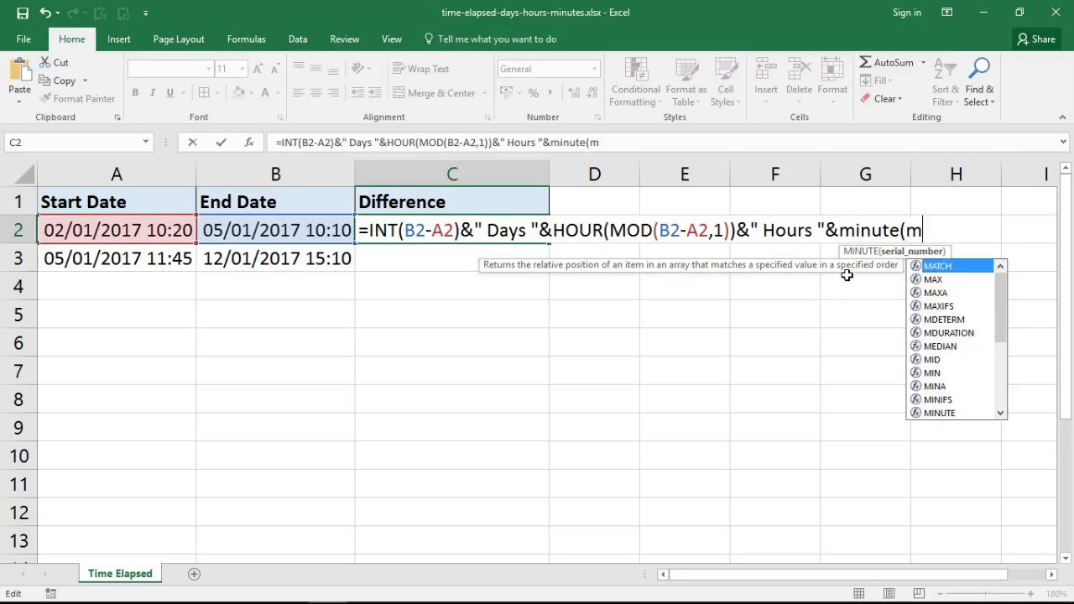
text(od()
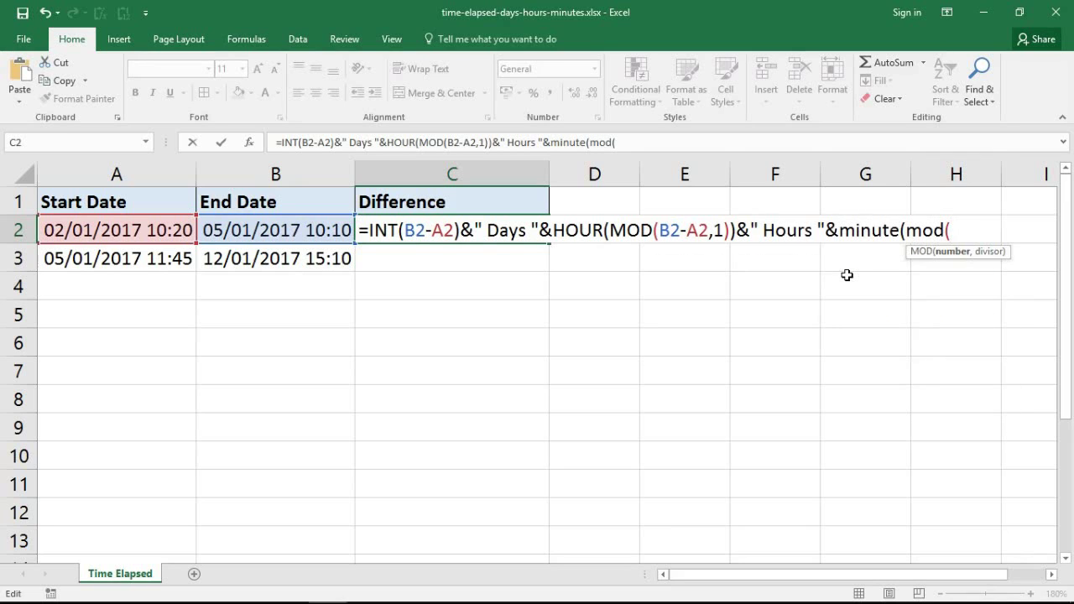
text(B2-A2)
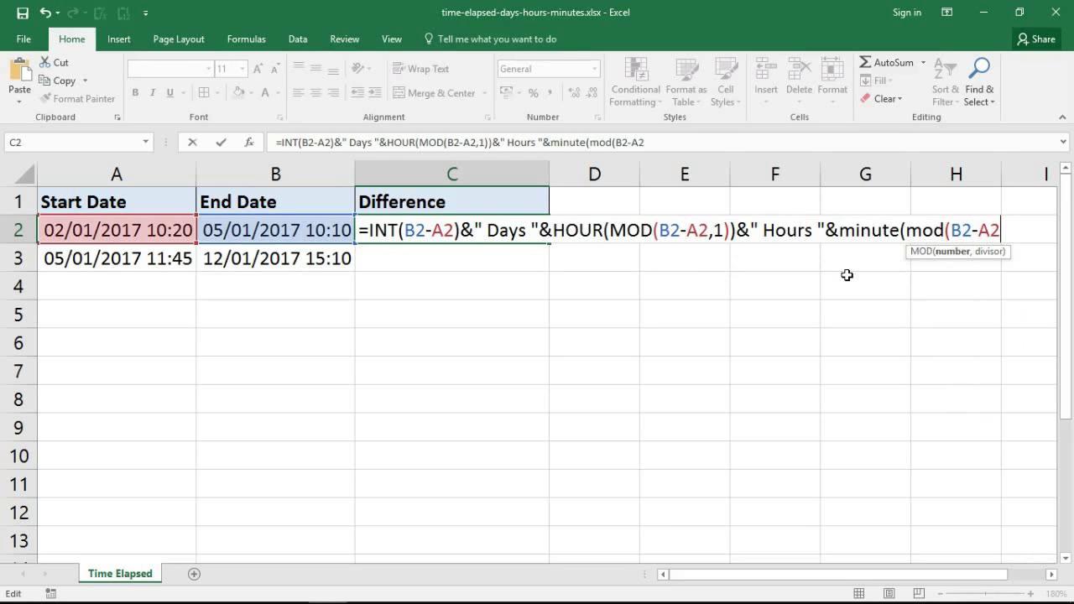
text(,1))
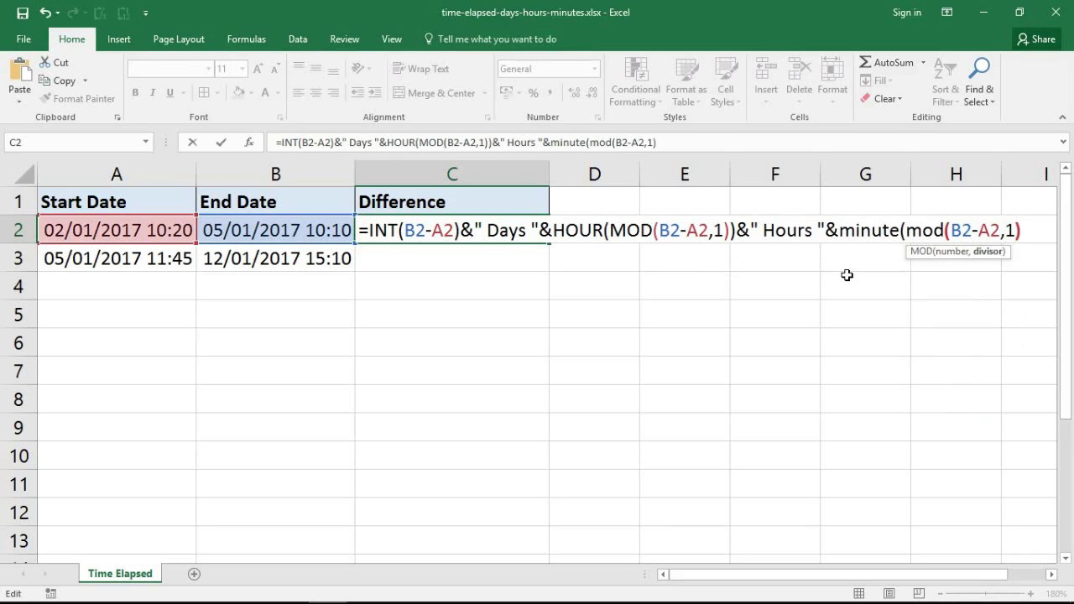
text())
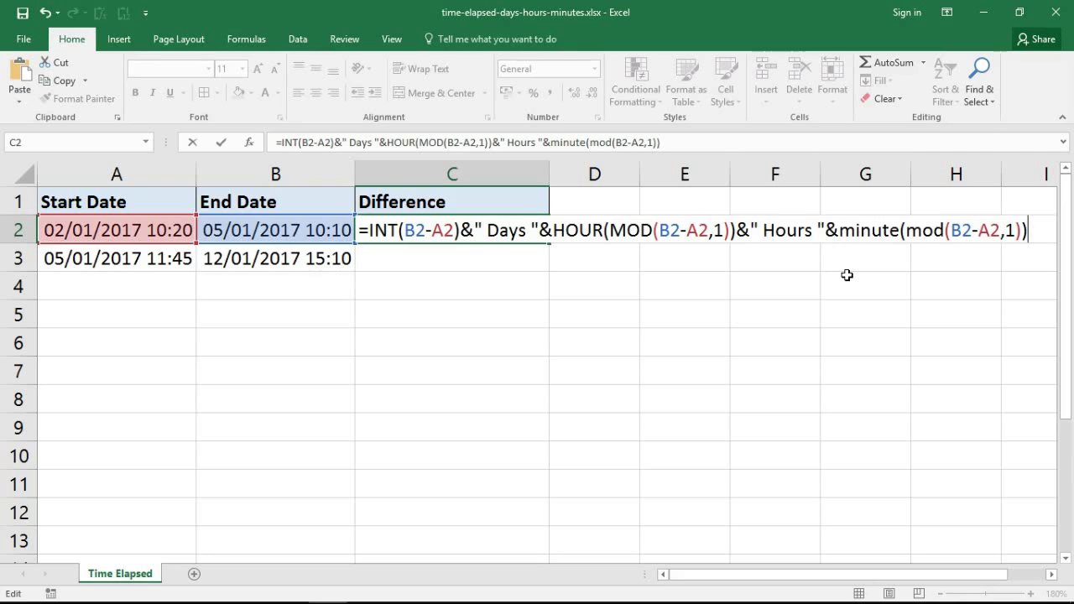
text(&" m)
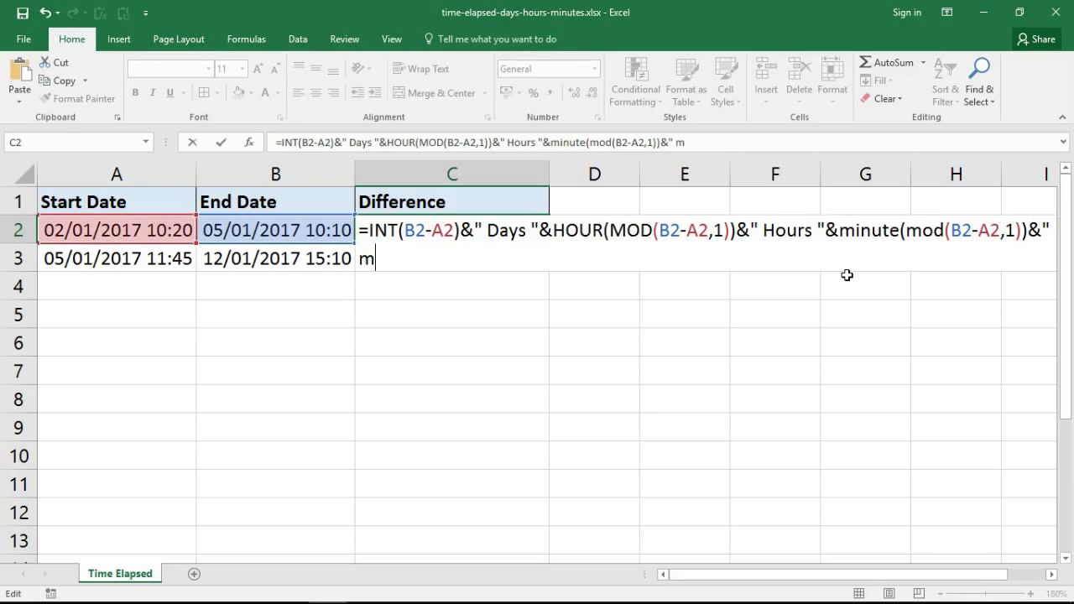
text(inutes)
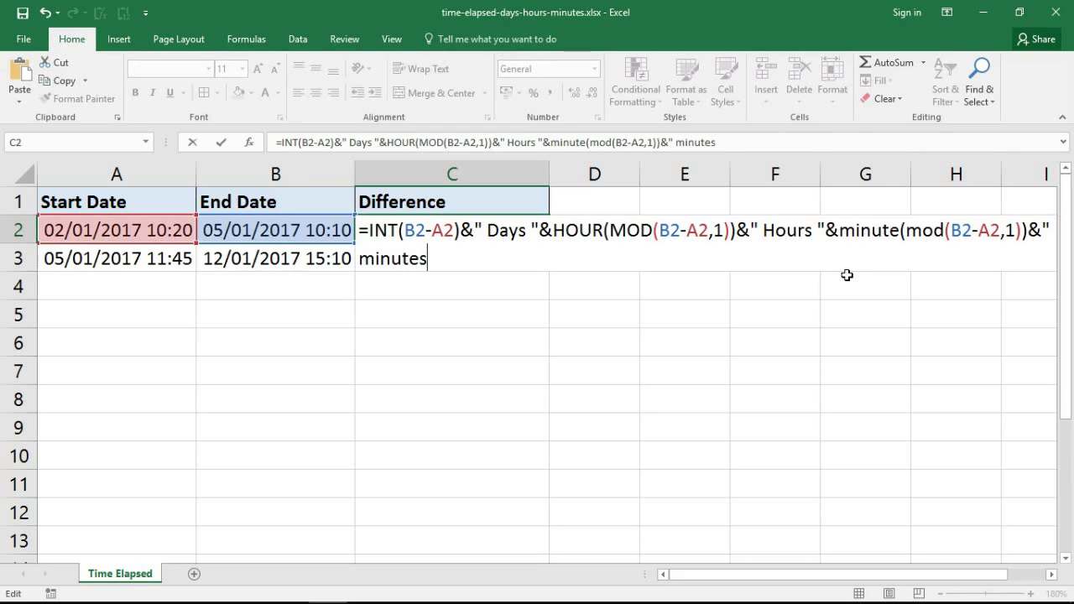
text(")
key(Return)
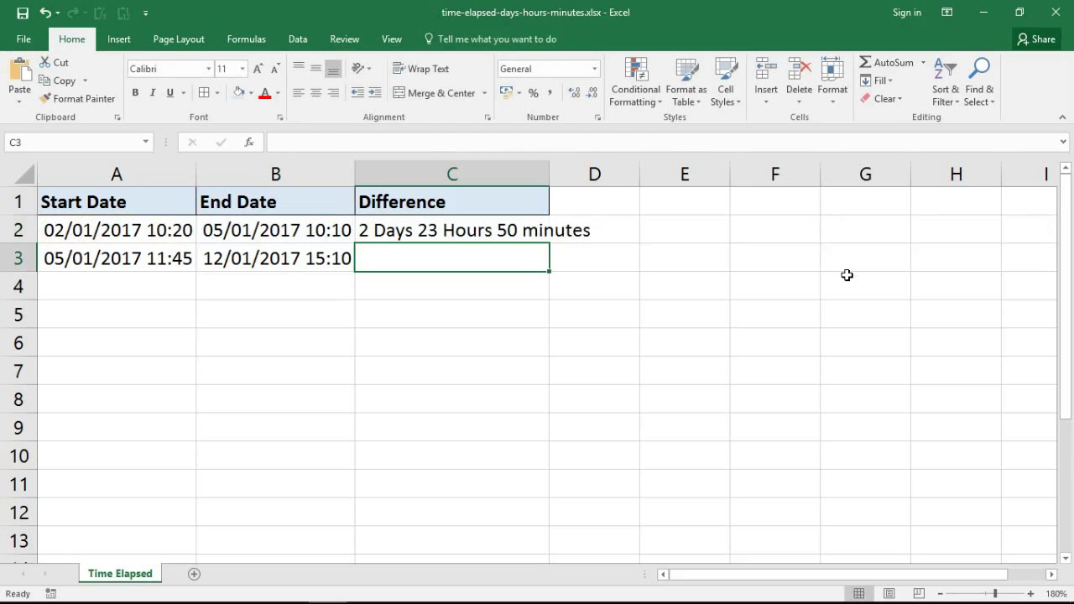
Fill C2's formula down to C3, which shows 7 Days 3 Hours 25 minutes
click(520, 229)
drag(550, 244, 550, 267)
click(479, 230)
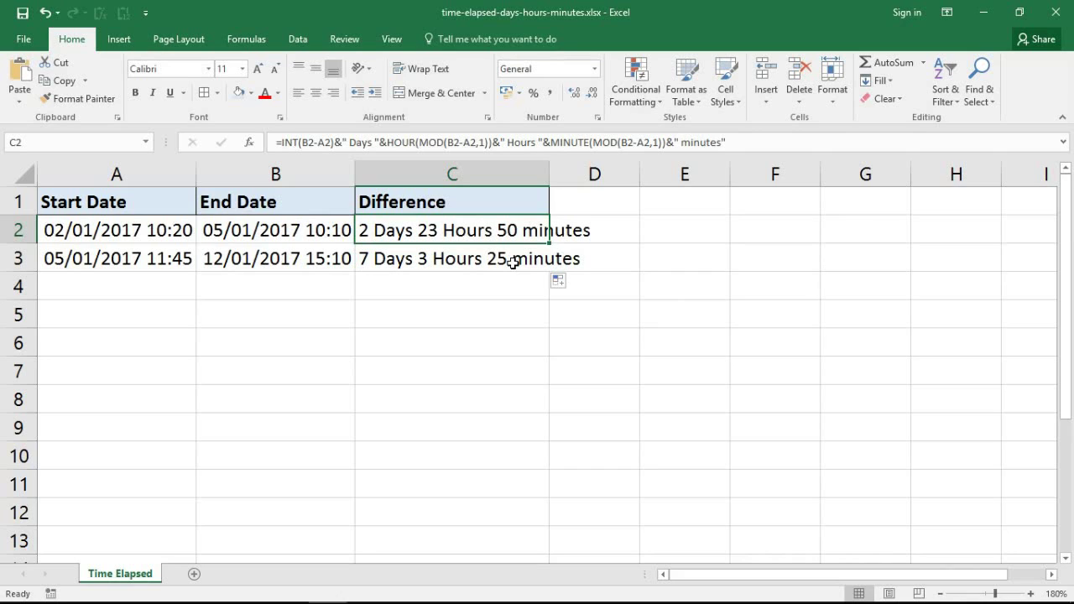
Highlight each part of C2's formula in turn: the text joins, HOUR, MINUTE and INT(B2-A2)
double_click(464, 234)
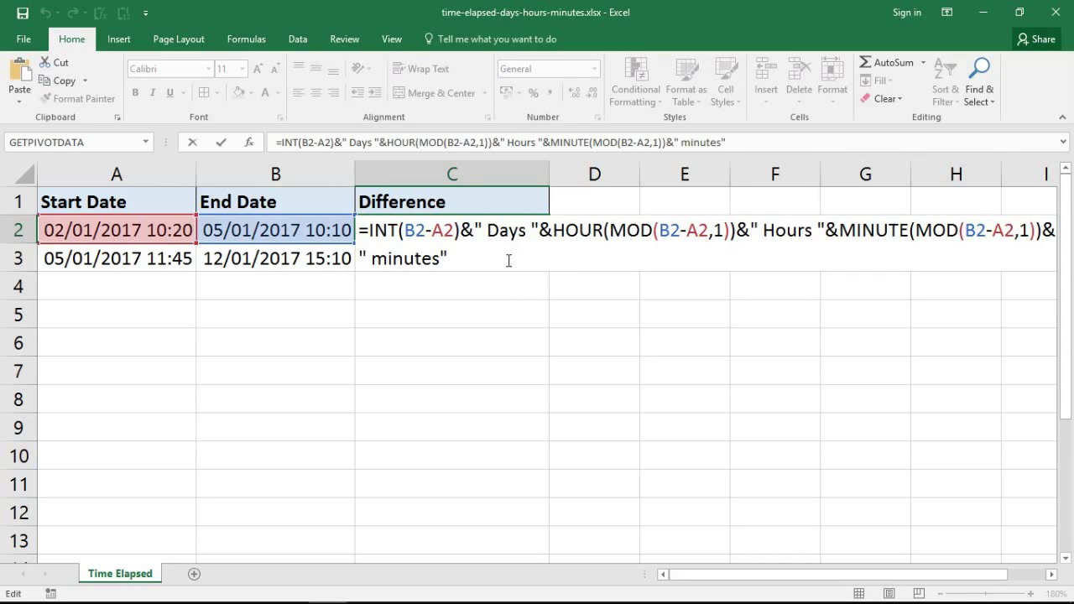
drag(464, 227, 552, 230)
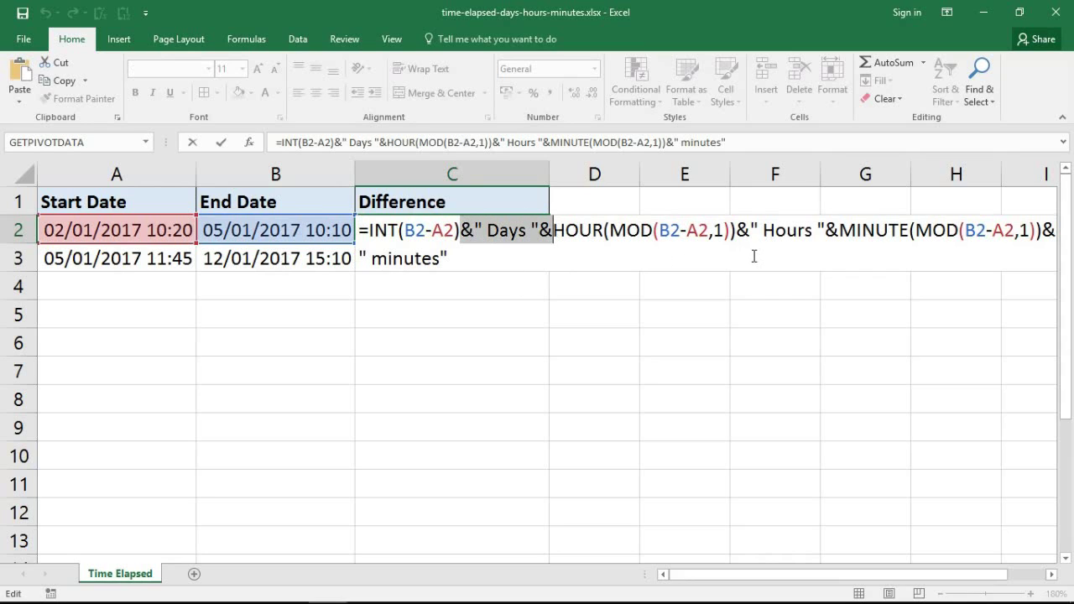
drag(737, 231, 840, 237)
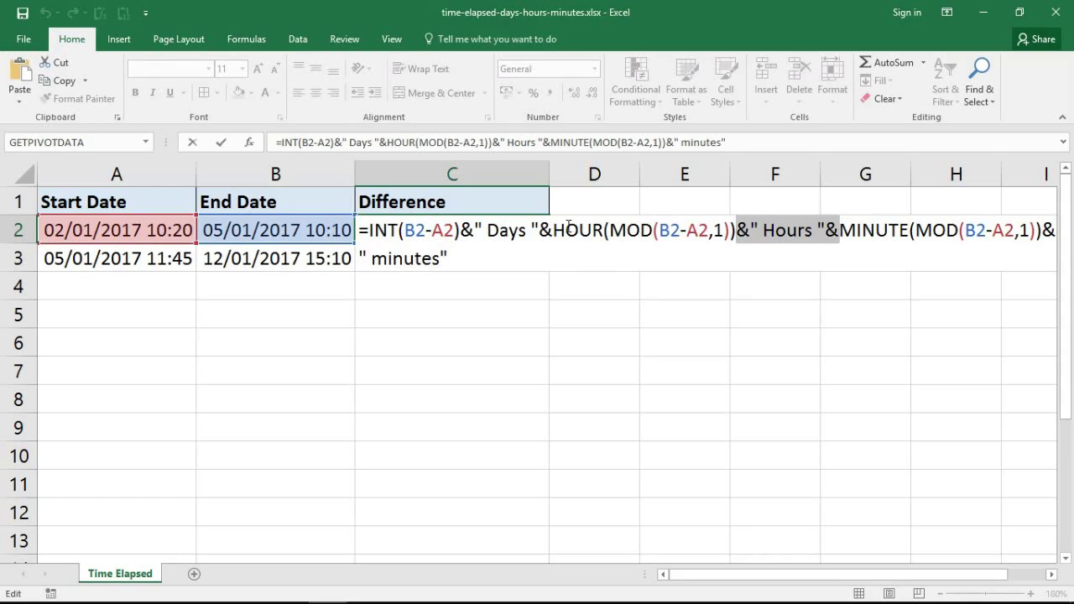
drag(552, 230, 736, 231)
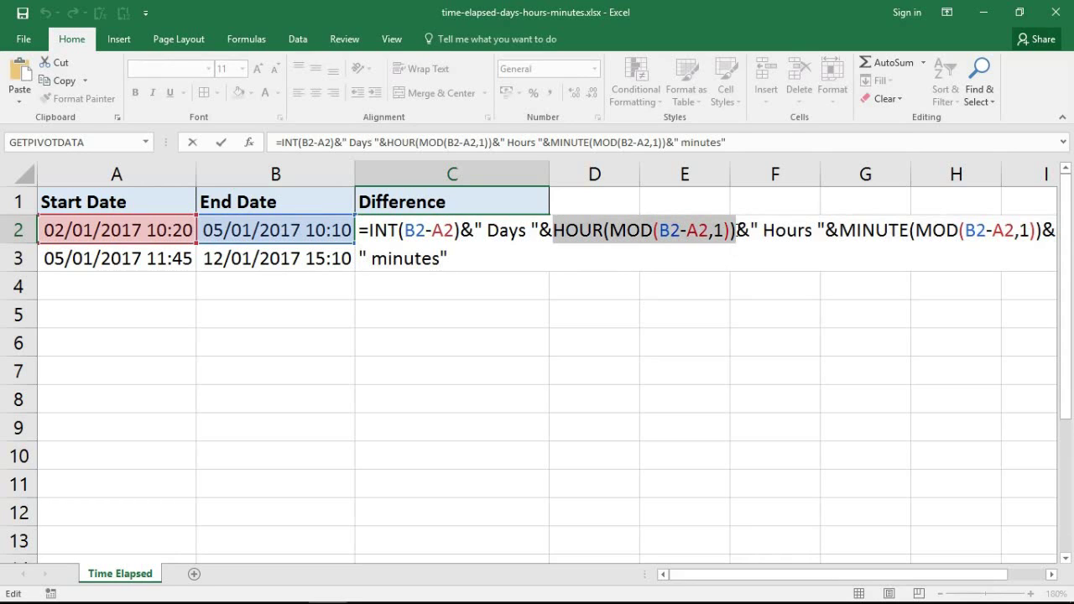
click(857, 228)
drag(839, 230, 1040, 230)
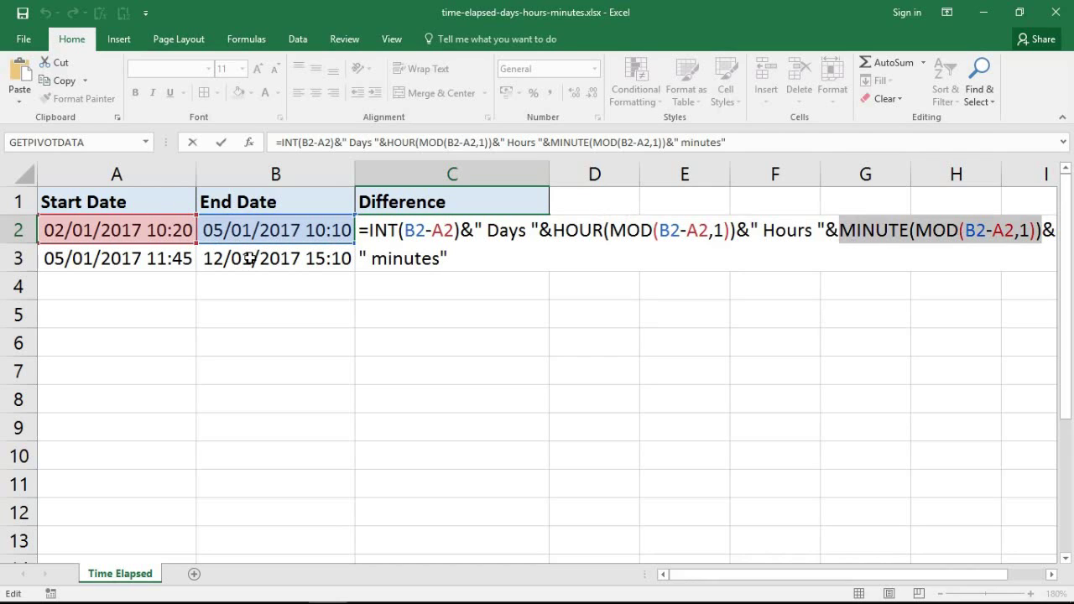
drag(369, 230, 464, 230)
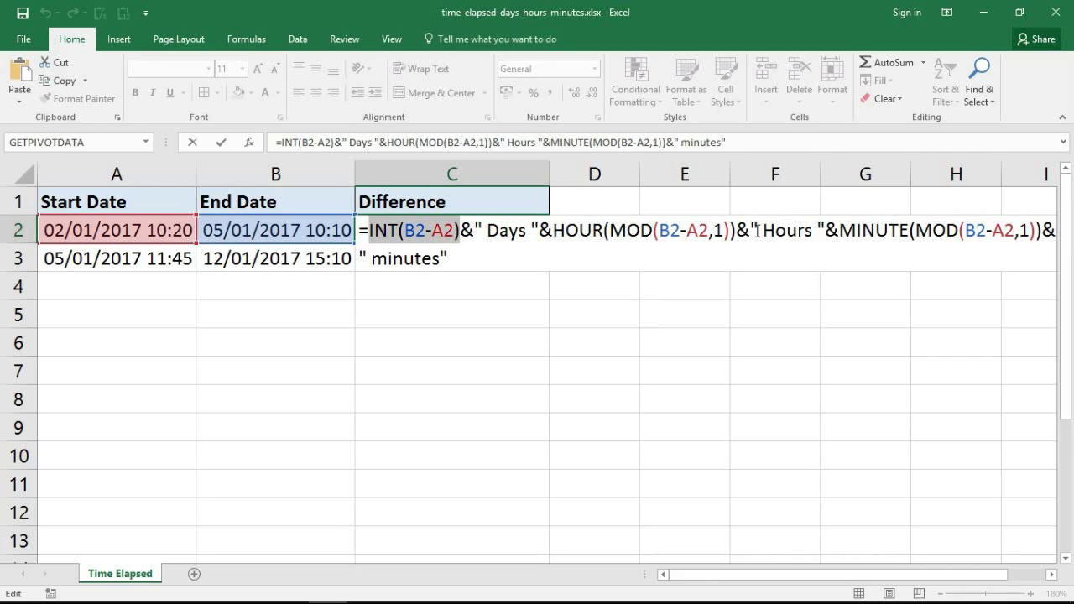
Replace " Hours " with ":" and drop &" minutes" so C2 reads 2 Days 23:50
drag(757, 232, 818, 232)
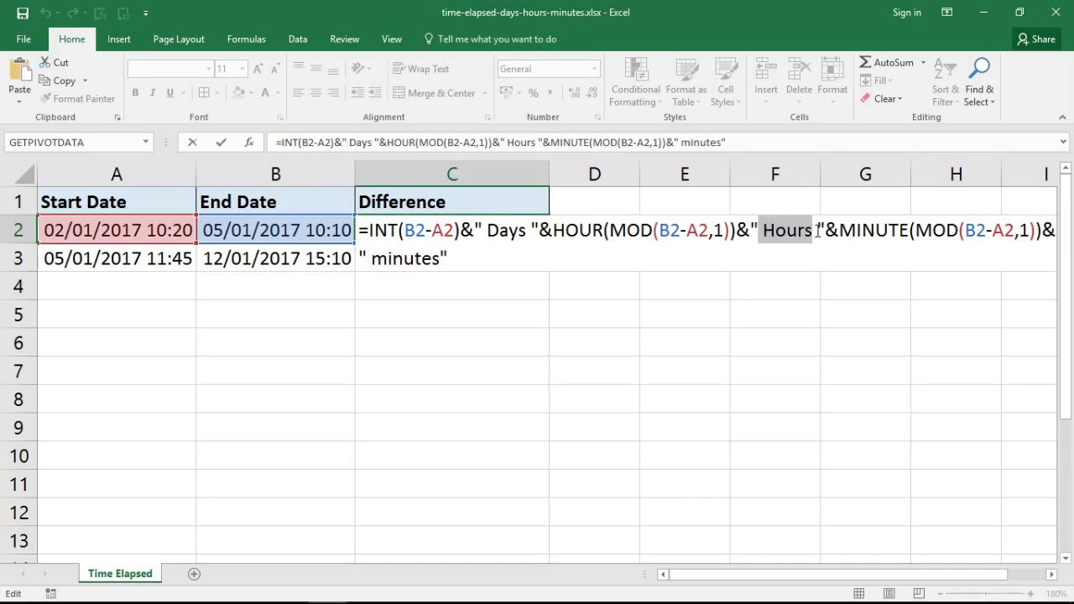
text(:)
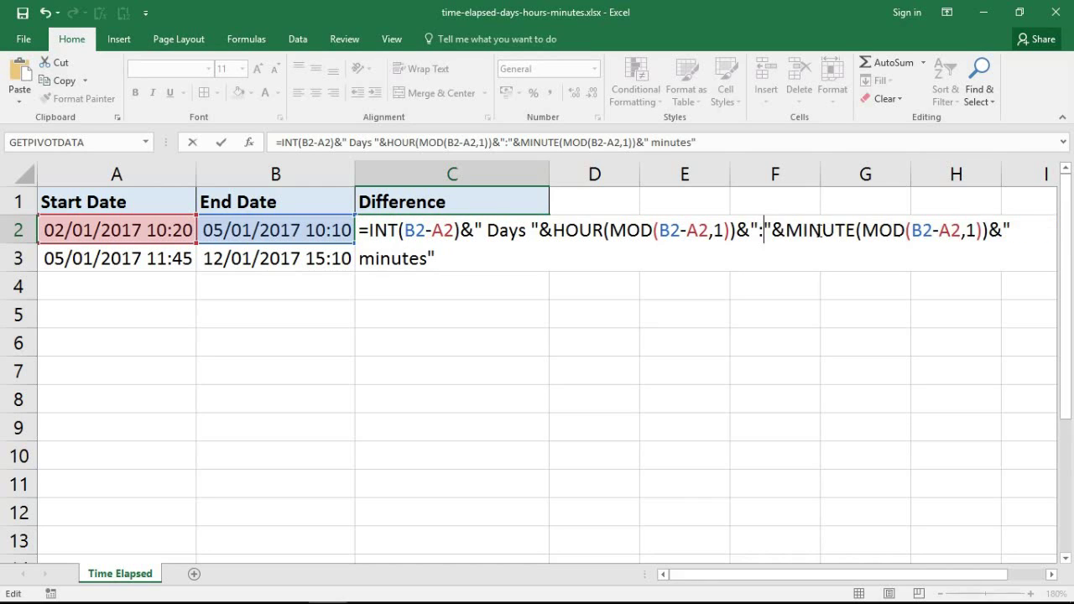
click(990, 233)
key(Delete)
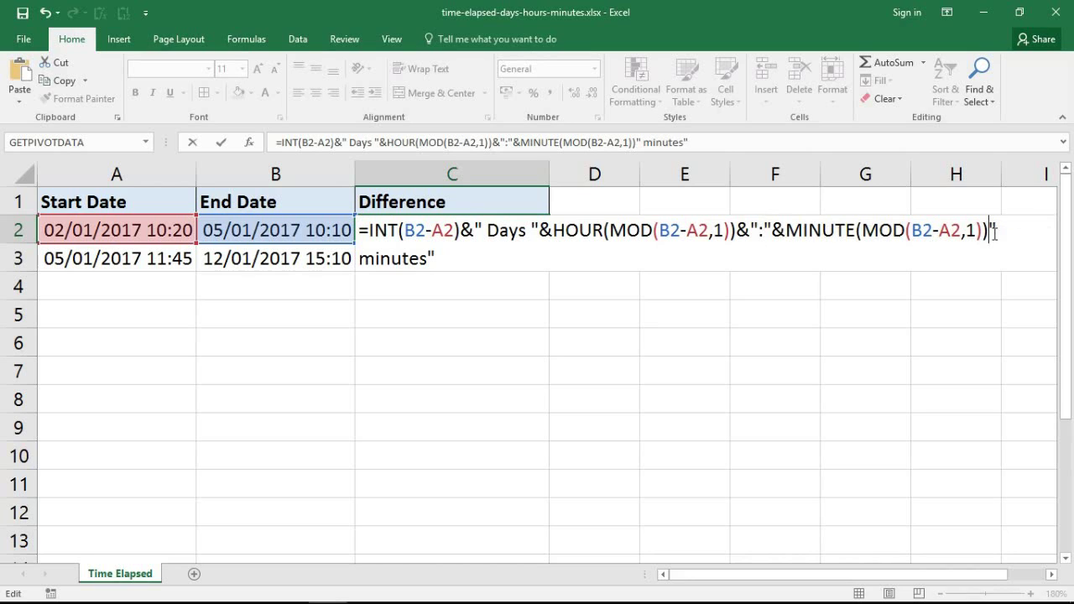
key(Delete)
key(Delete)
key(Delete)
key(Delete)
key(Delete)
key(Delete)
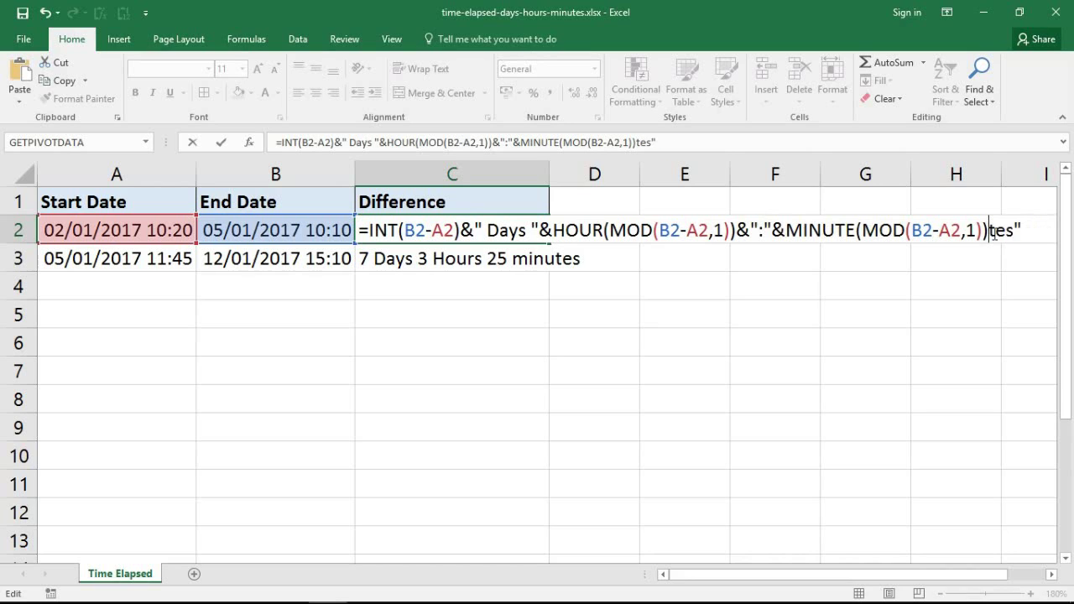
key(Delete)
key(Delete)
key(Delete)
key(Delete)
key(Return)
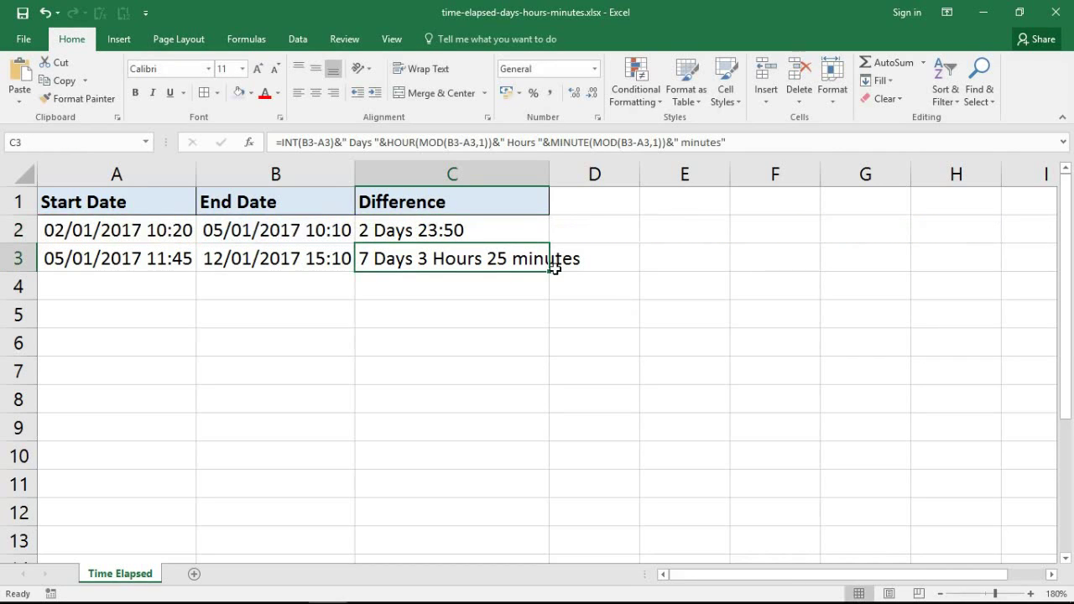
Fill the colon formula from C2 down to C3, giving 7 Days 3:25
click(509, 235)
drag(548, 243, 550, 273)
click(533, 294)
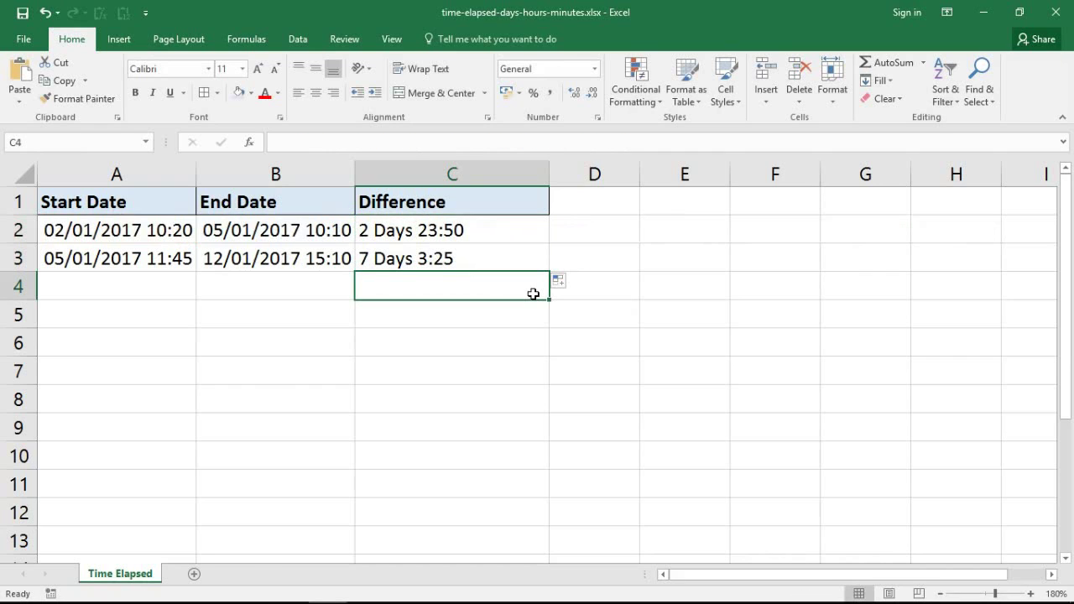